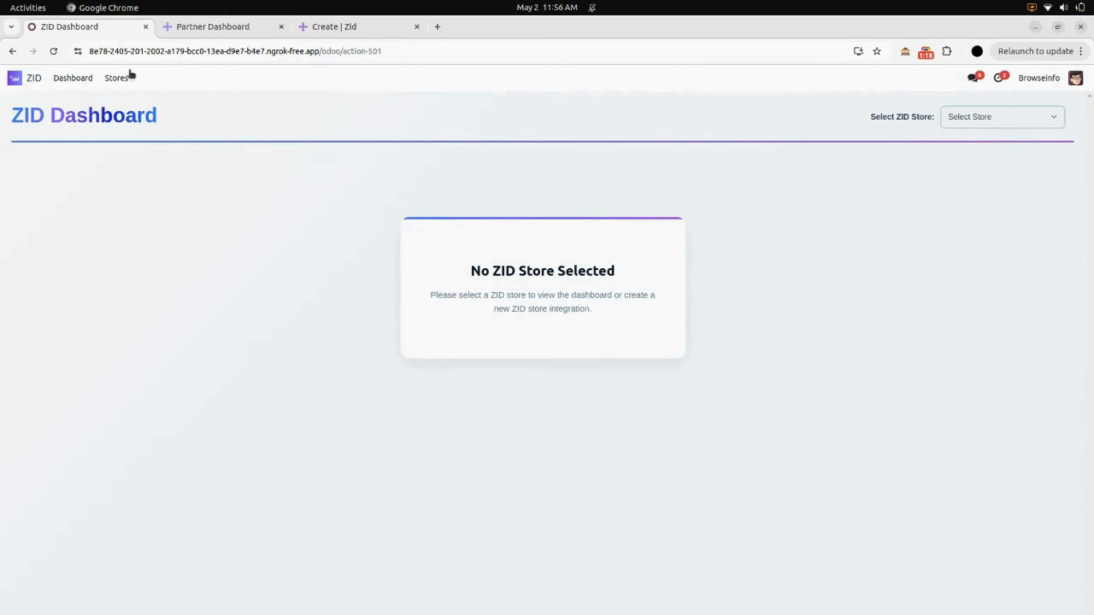
Create a new ZID store connection named Browseinfo and turn on In Authentication Progress.
{"action": "left_click", "coordinate": [119, 79]}
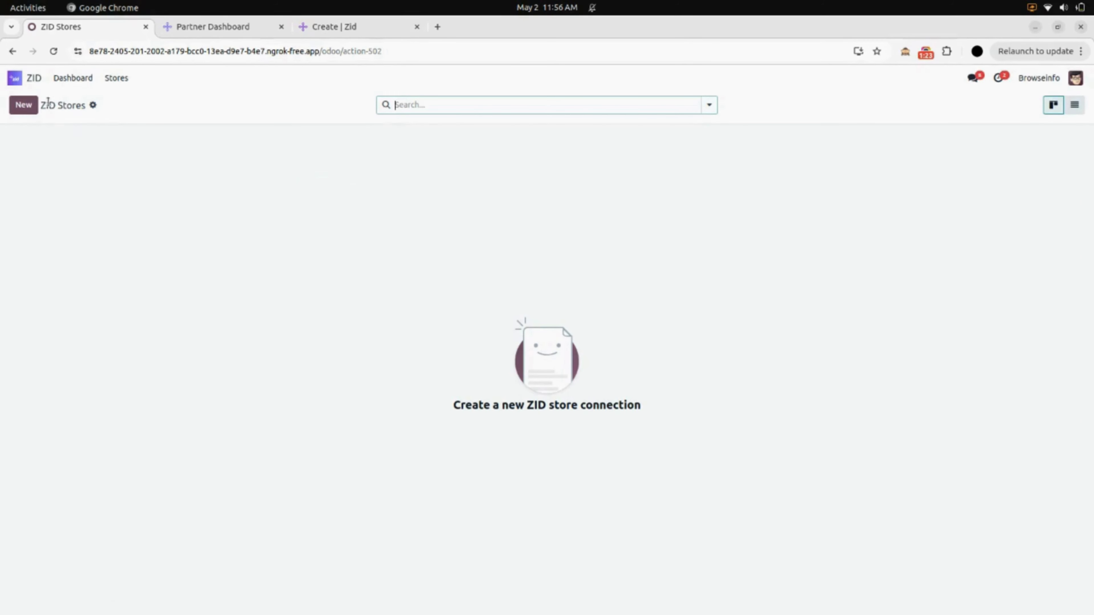
{"action": "left_click", "coordinate": [23, 113]}
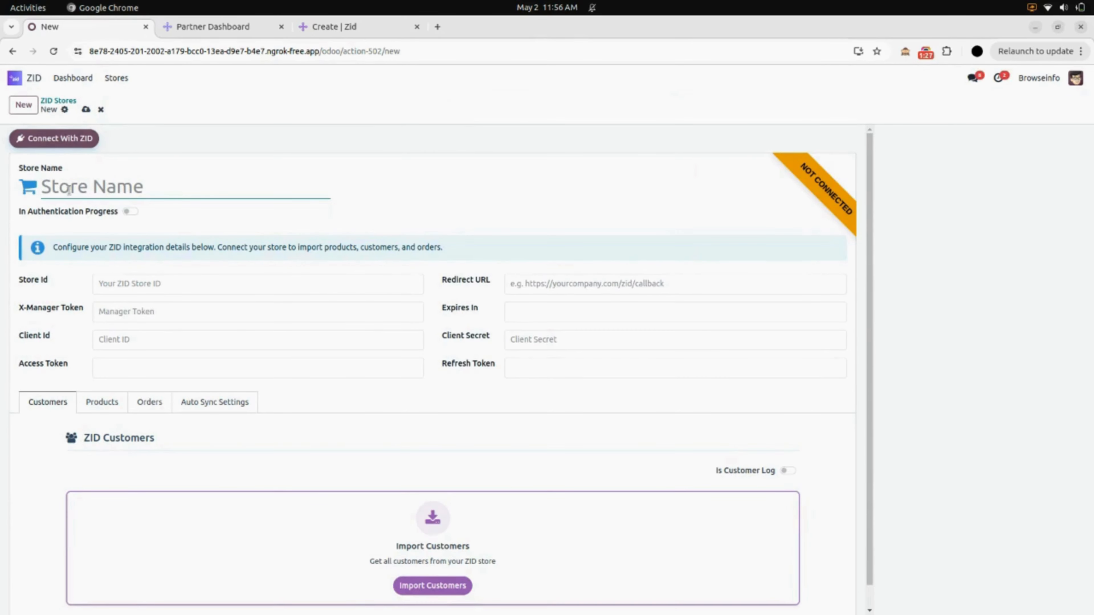
{"action": "type", "text": "Browseinfo"}
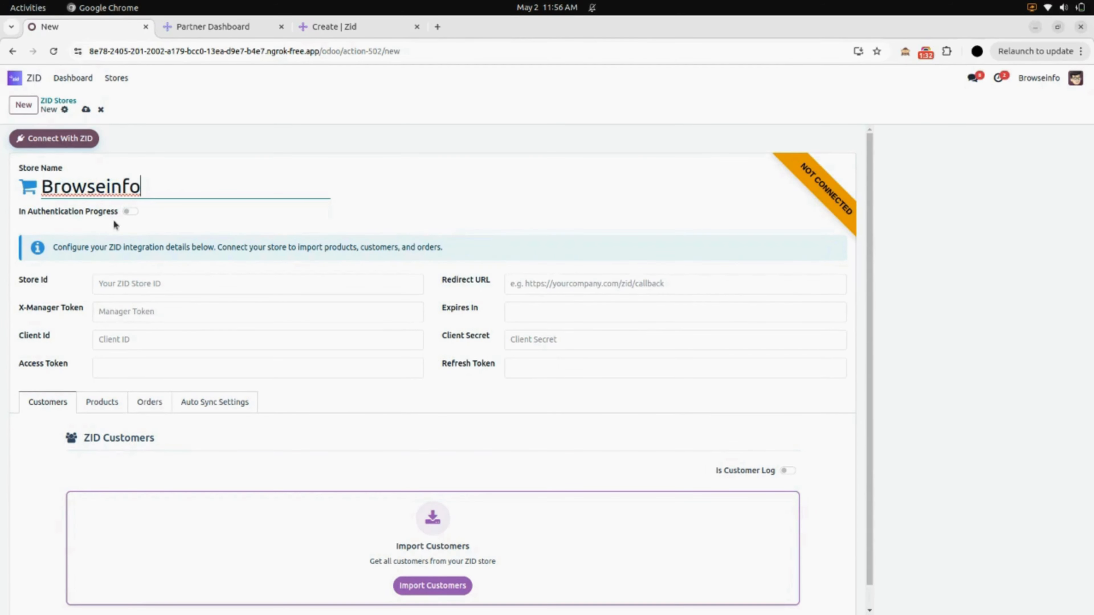
{"action": "left_click", "coordinate": [137, 213]}
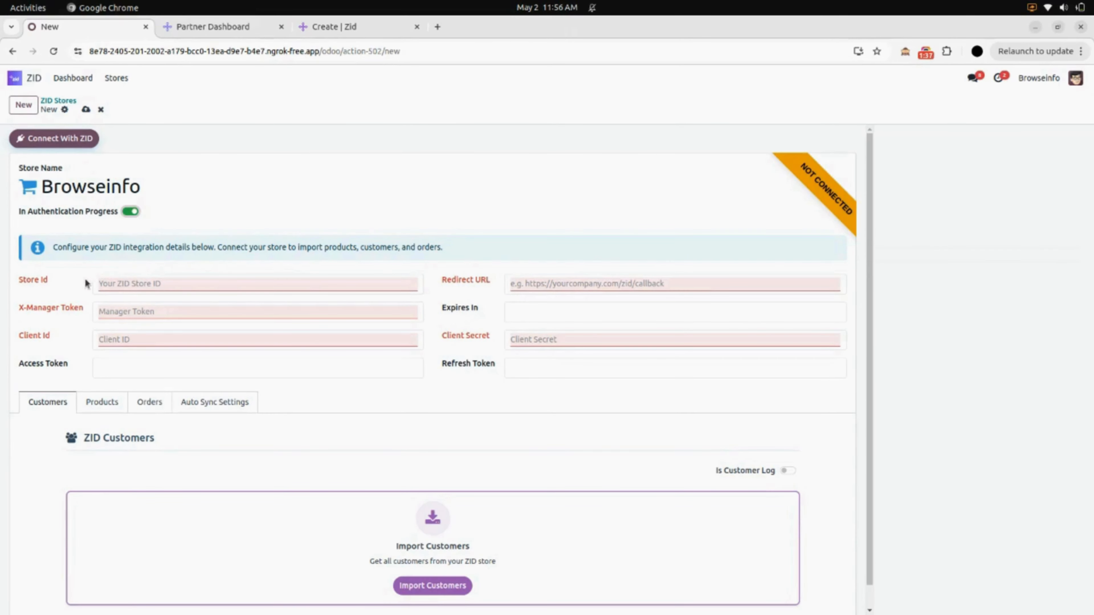
Enter the store ID, X-Manager token and client ID for the Browseinfo store.
{"action": "left_click", "coordinate": [115, 283]}
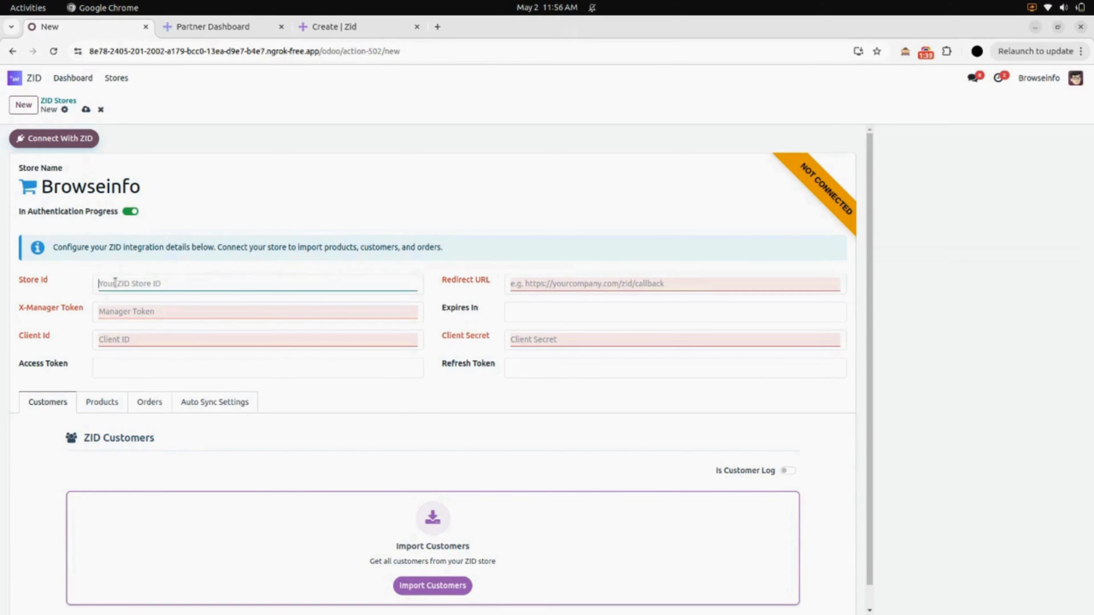
{"action": "type", "text": "720242"}
{"action": "left_click", "coordinate": [104, 314]}
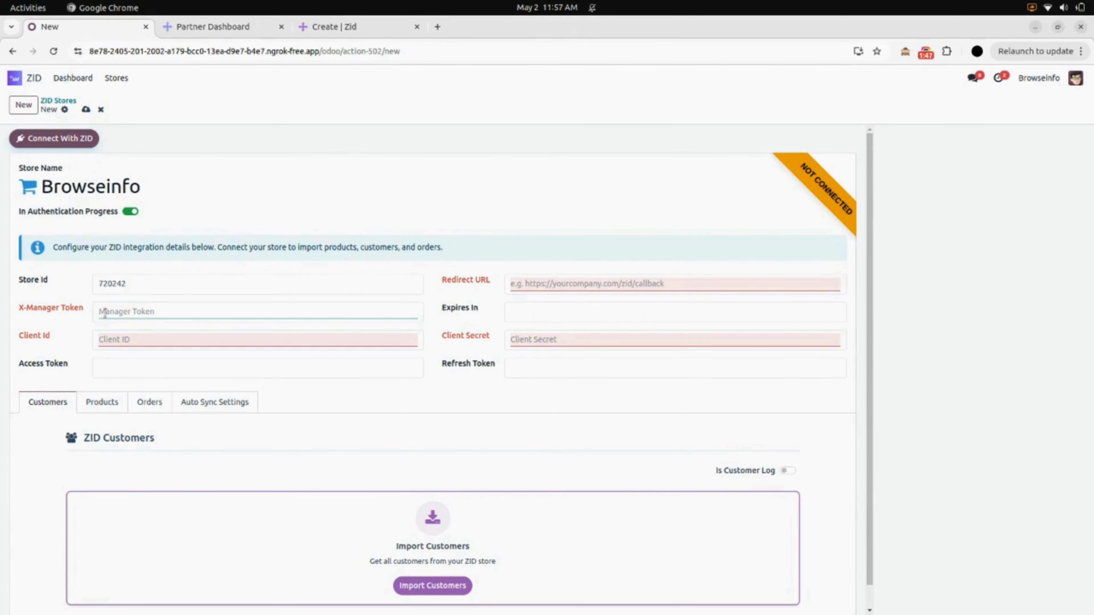
{"action": "key", "text": "ctrl+v"}
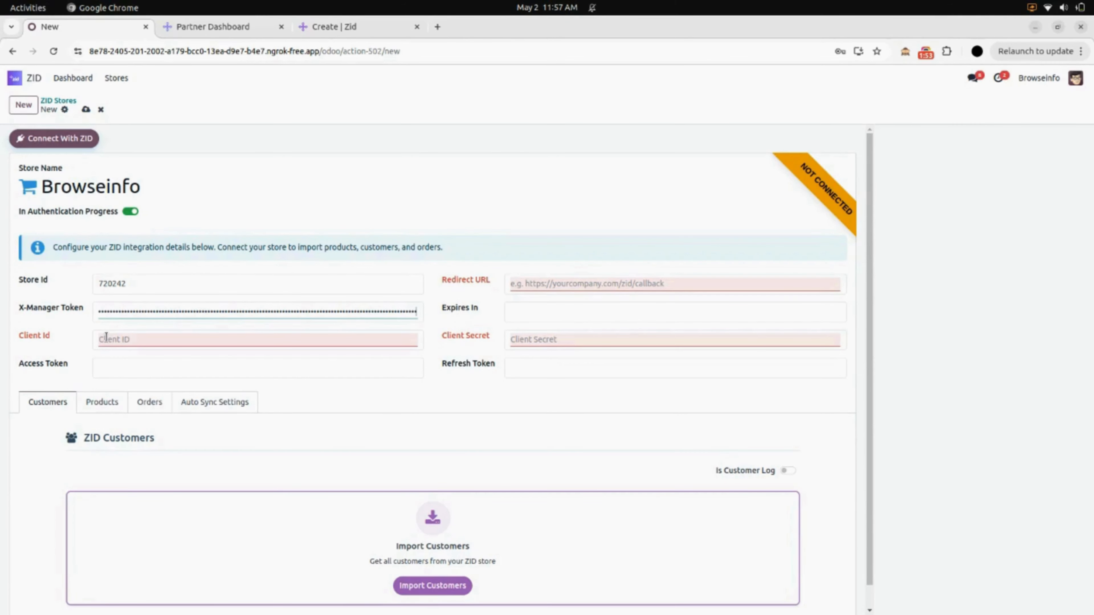
{"action": "left_click", "coordinate": [109, 339]}
{"action": "type", "text": "4622"}
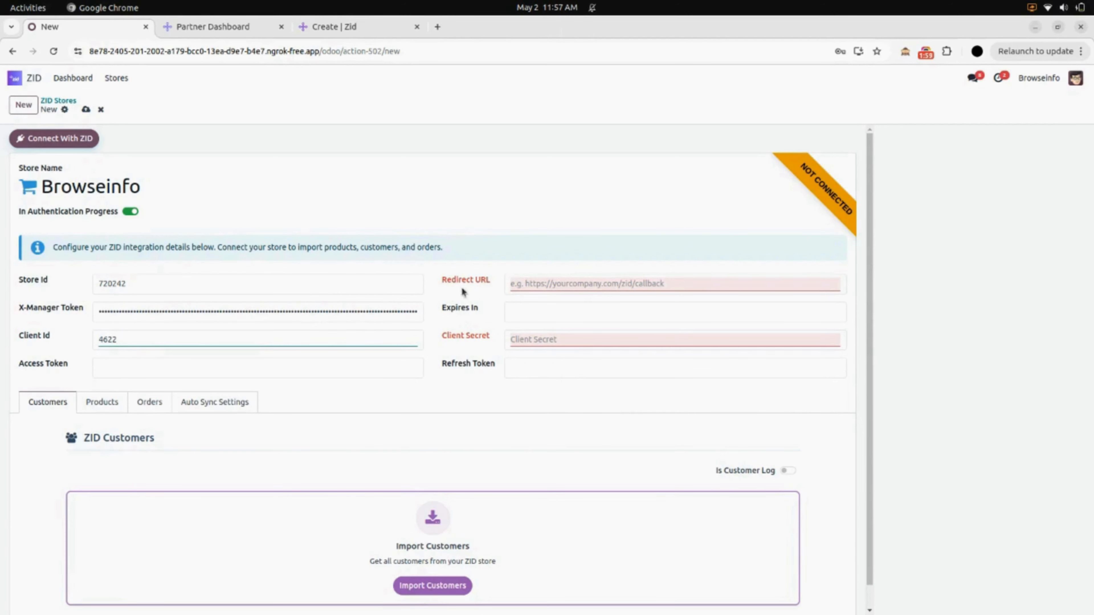
Set the redirect URL to this site's base URL followed by /zid/callback, and paste the client secret.
{"action": "left_click", "coordinate": [519, 283]}
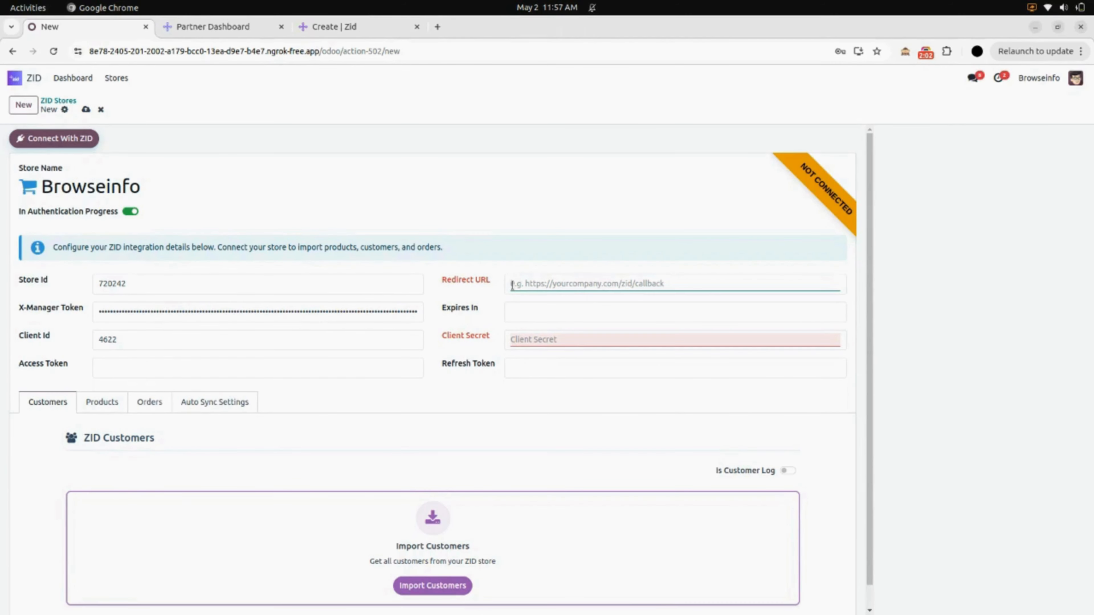
{"action": "key", "text": "ctrl+v"}
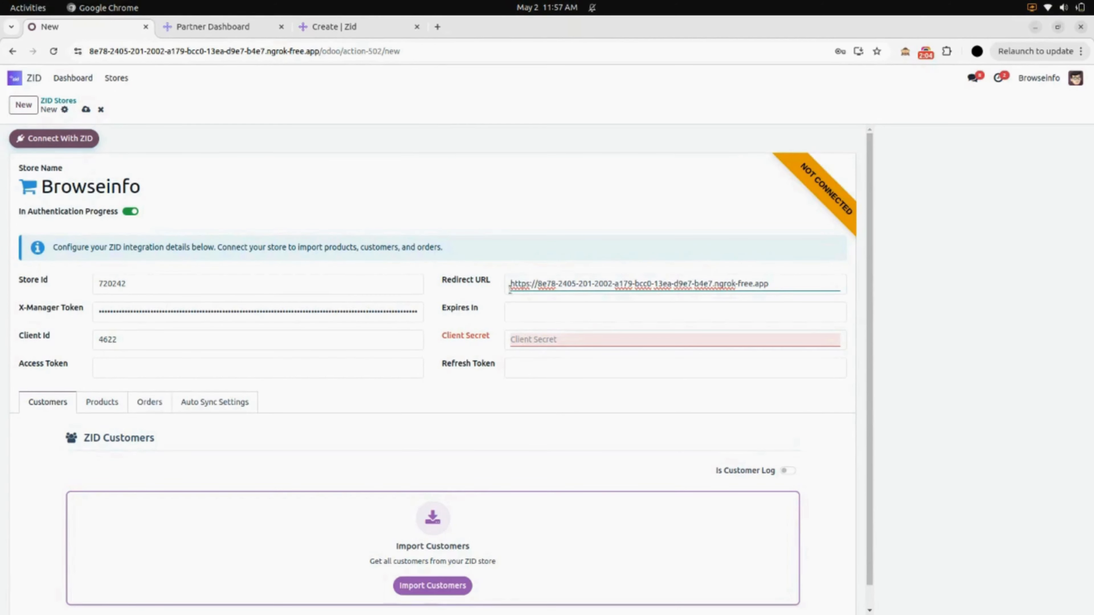
{"action": "type", "text": "/zid/callback"}
{"action": "left_click", "coordinate": [520, 337]}
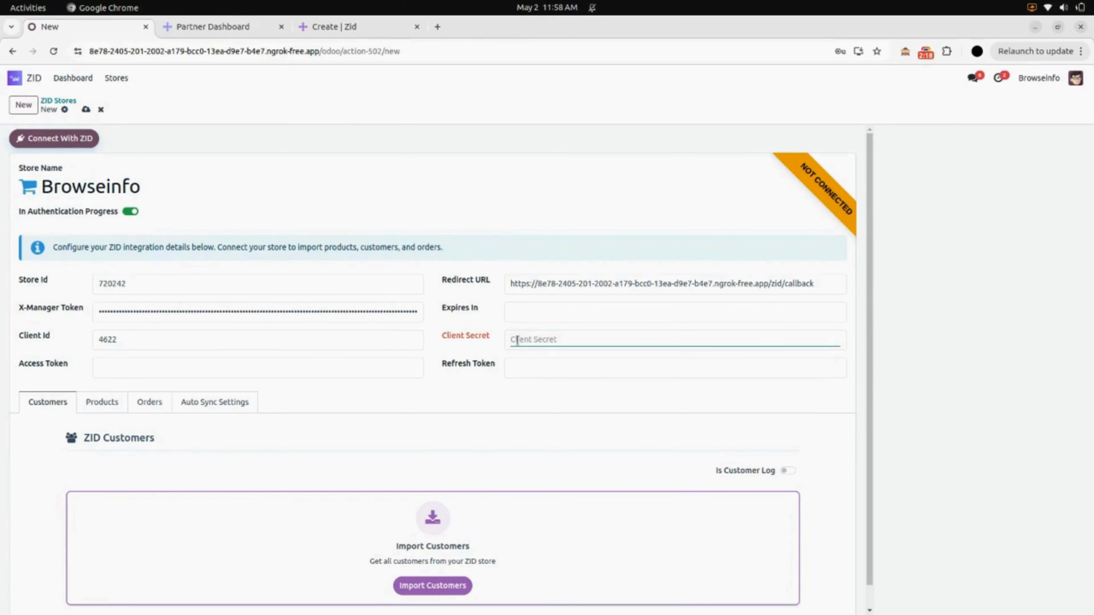
{"action": "key", "text": "ctrl+v"}
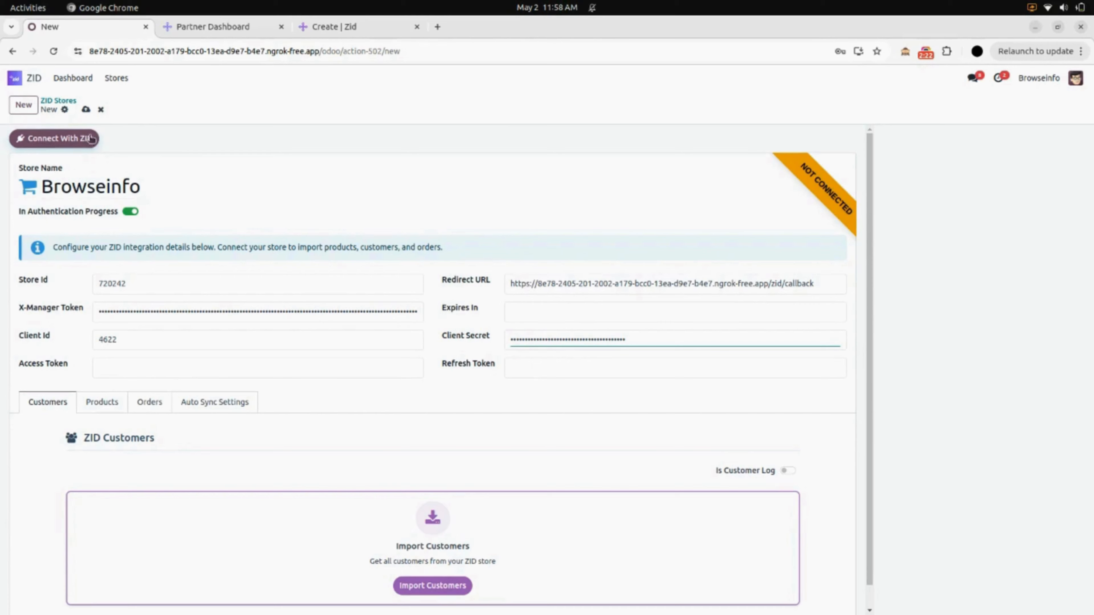
Set the ZID warehouse to YourCompany and the ZID product category to All, and save the store record.
{"action": "left_click", "coordinate": [87, 110]}
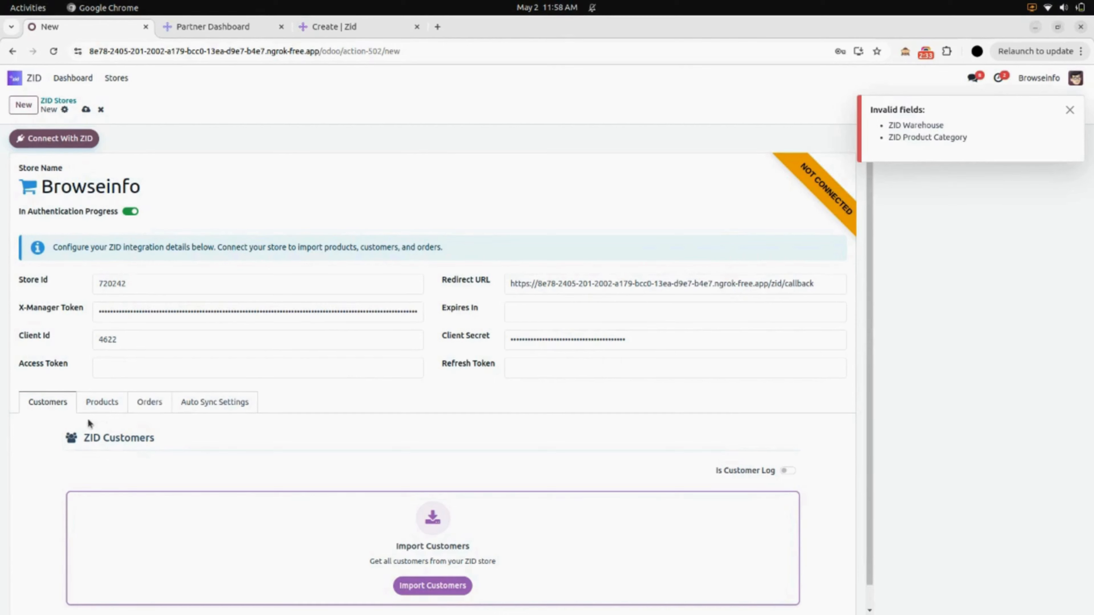
{"action": "left_click", "coordinate": [89, 405]}
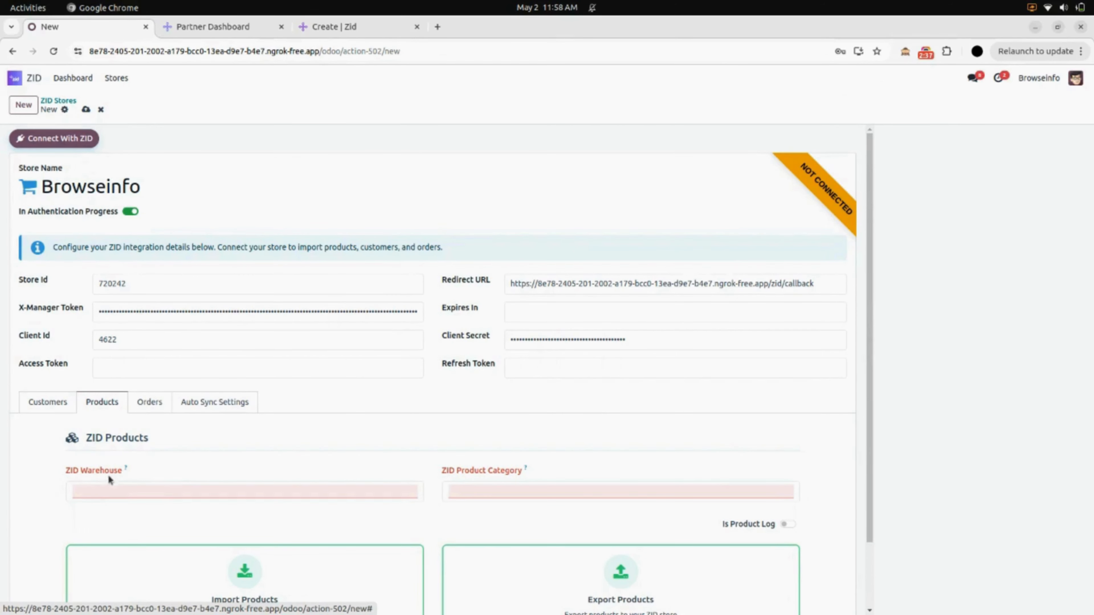
{"action": "left_click", "coordinate": [144, 491]}
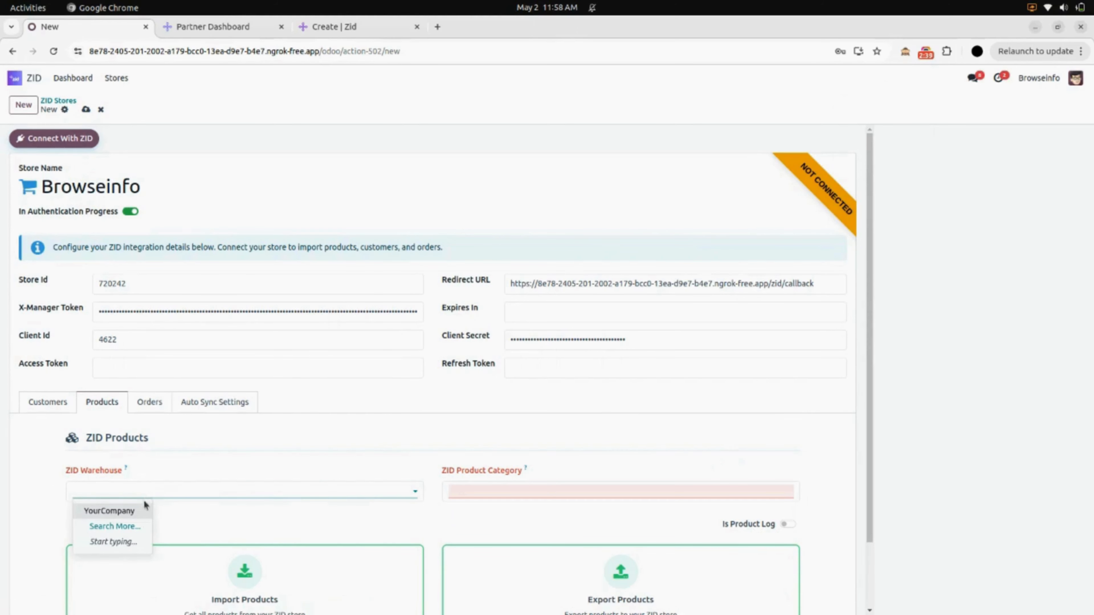
{"action": "left_click", "coordinate": [103, 511]}
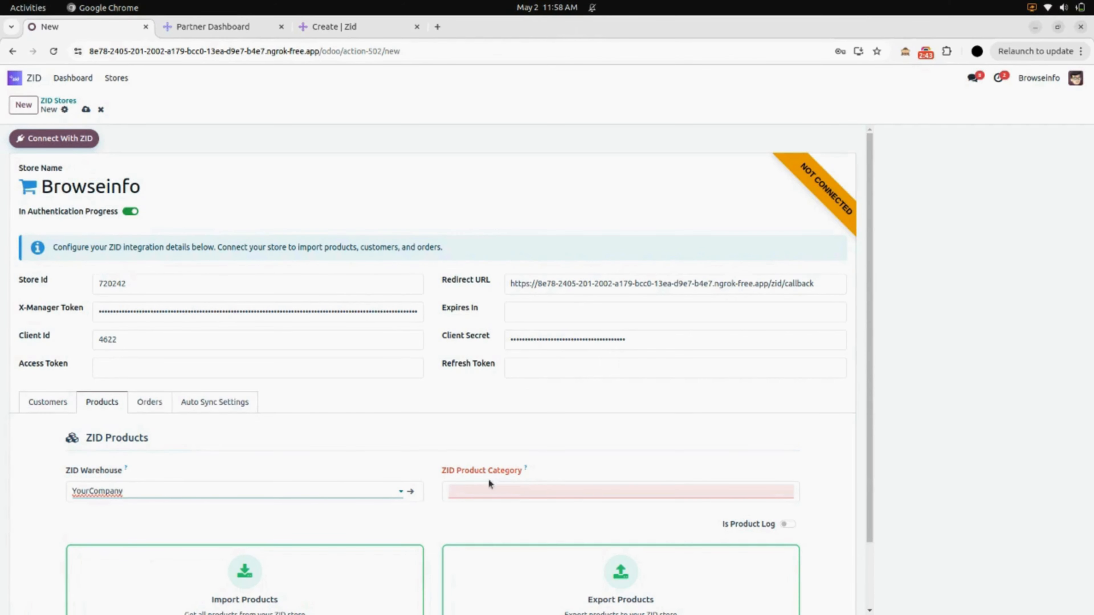
{"action": "left_click", "coordinate": [489, 489]}
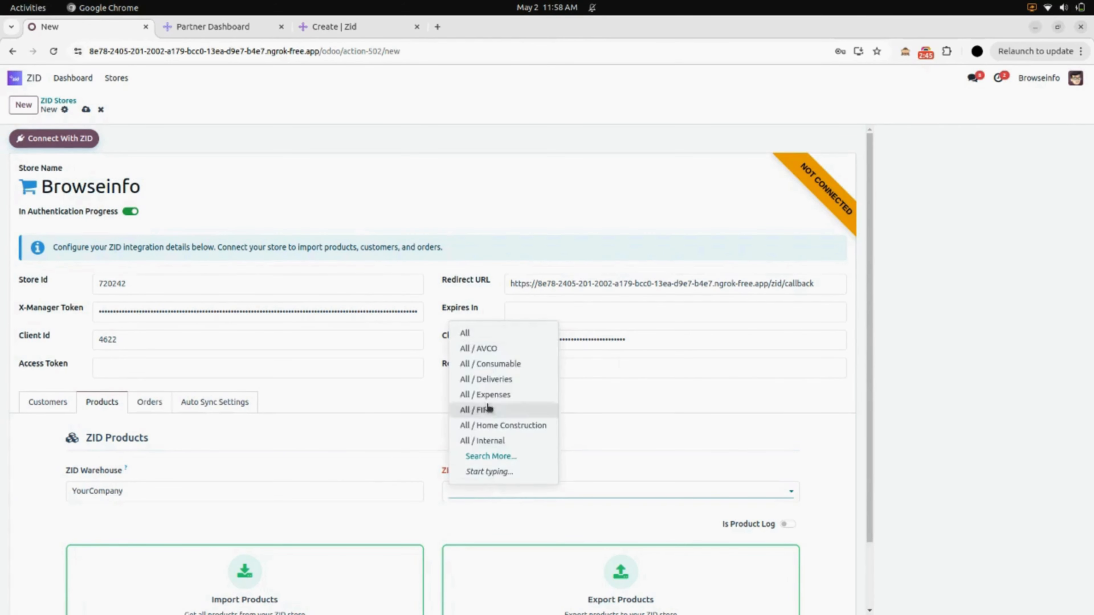
{"action": "left_click", "coordinate": [490, 337]}
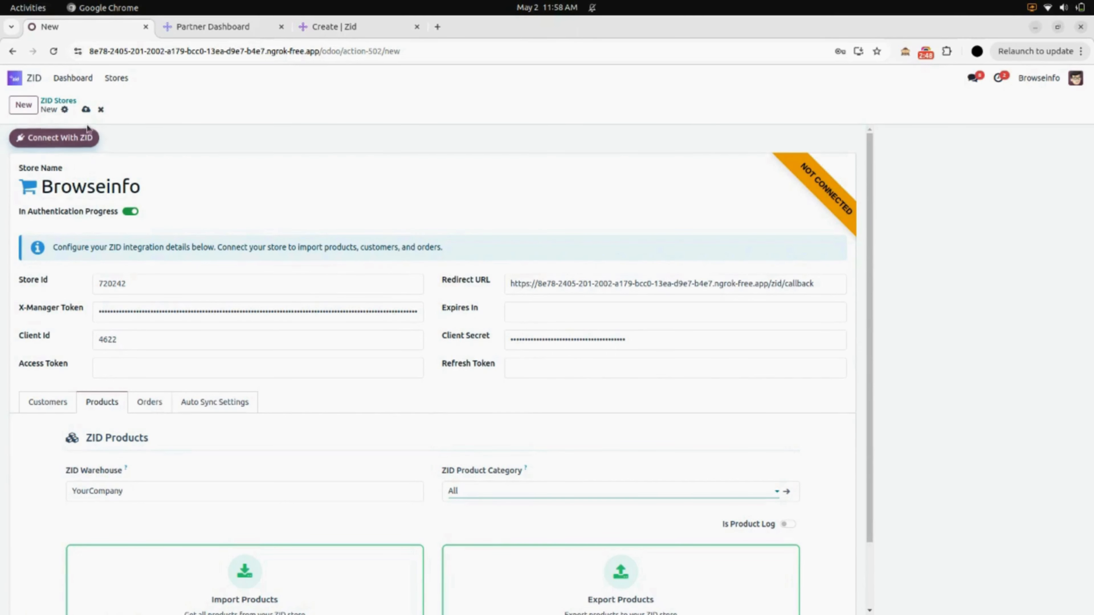
{"action": "left_click", "coordinate": [86, 109]}
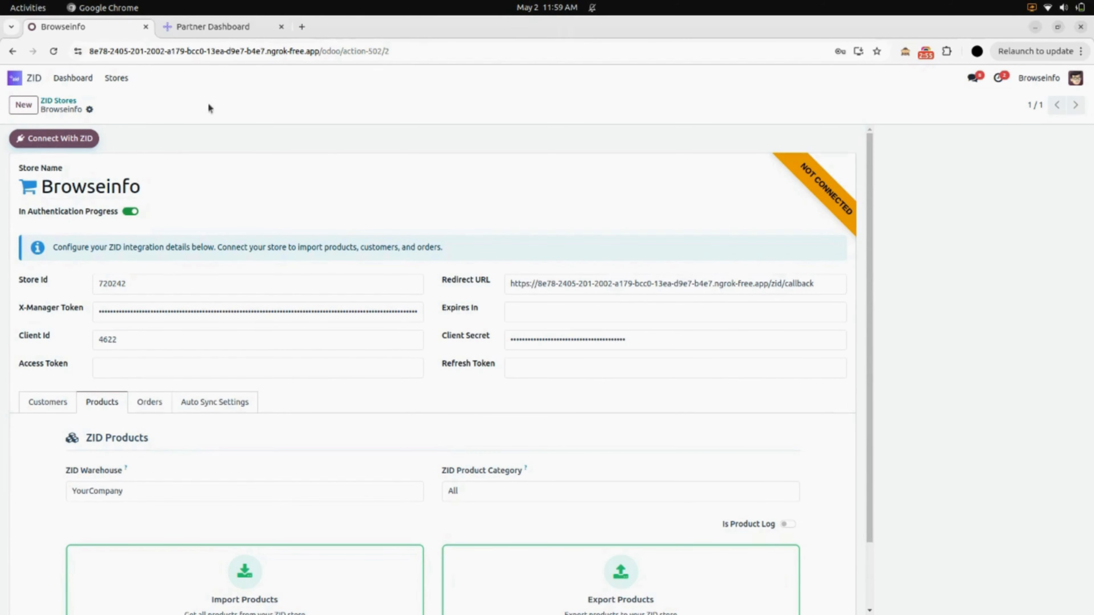
Switch to the Zid Partner Dashboard and open the application details of ZID ODOO APP.
{"action": "left_click", "coordinate": [215, 26]}
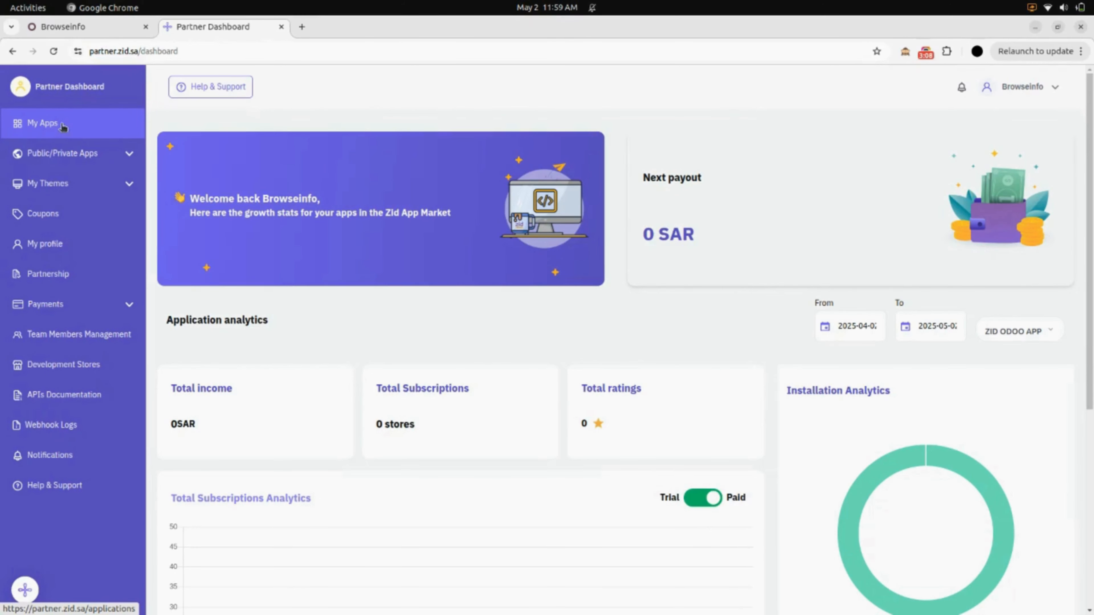
{"action": "left_click", "coordinate": [51, 129]}
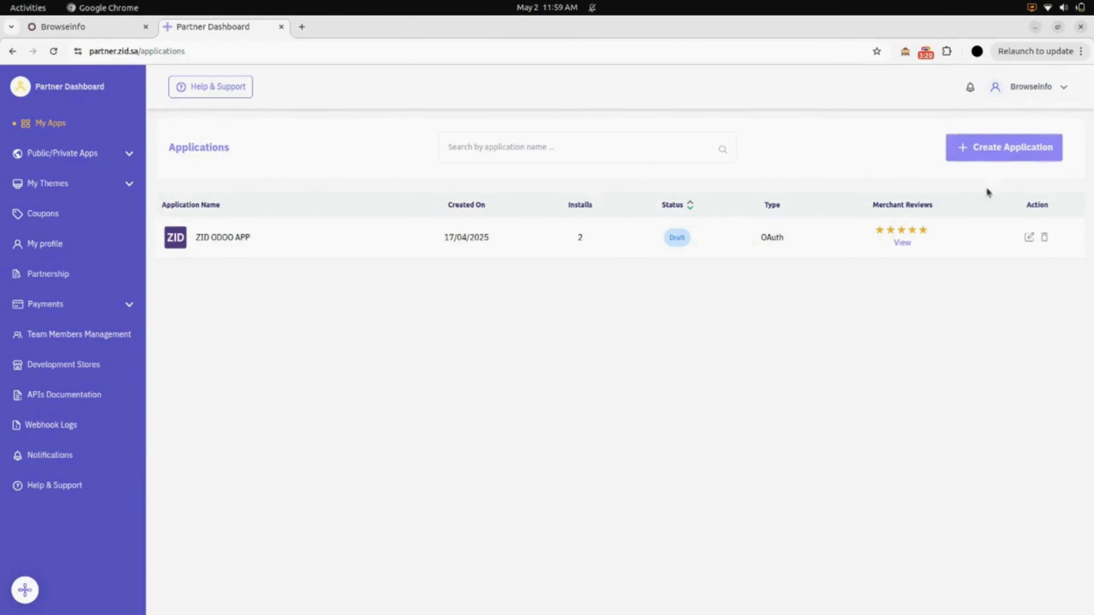
{"action": "left_click", "coordinate": [1030, 237]}
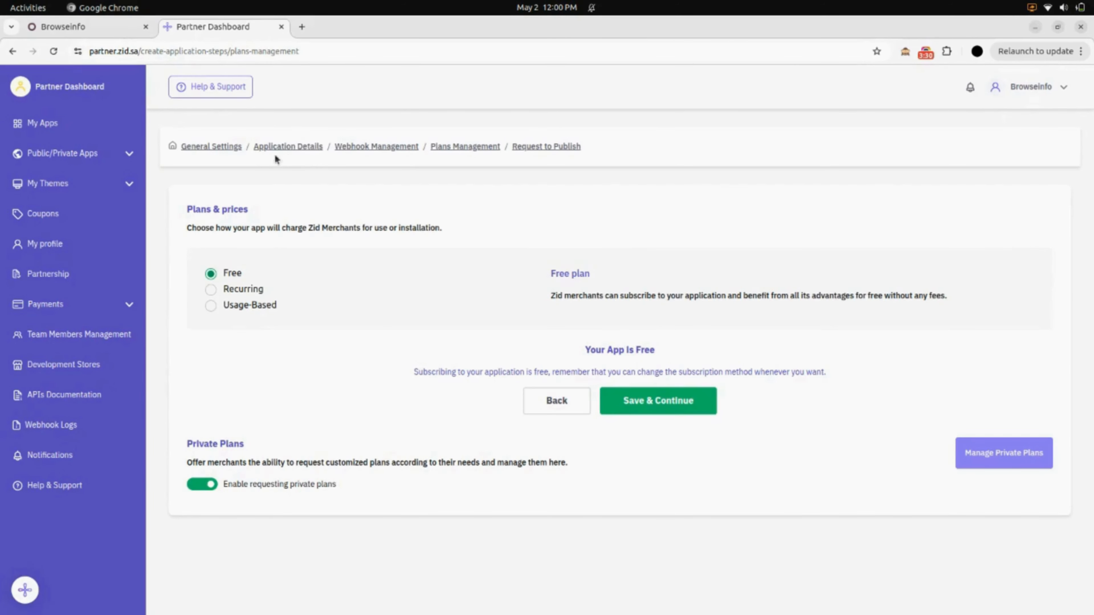
{"action": "left_click", "coordinate": [300, 151]}
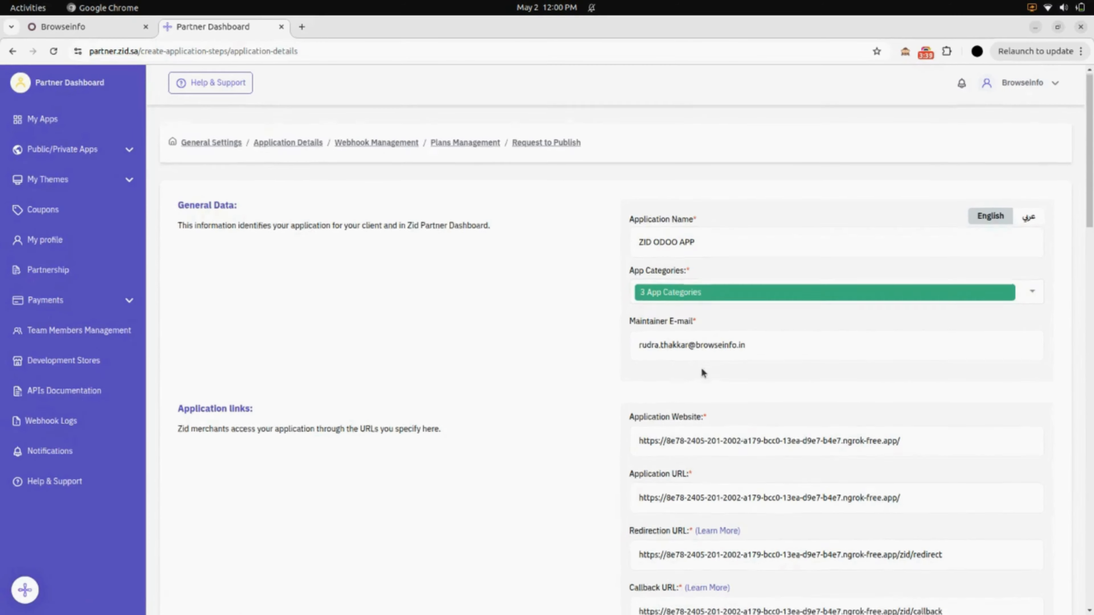
Review the application links, then view the app's market page for the ZID ODOO test store and close the Partner Dashboard.
{"action": "scroll", "coordinate": [693, 367], "scroll_direction": "down", "scroll_amount": 5}
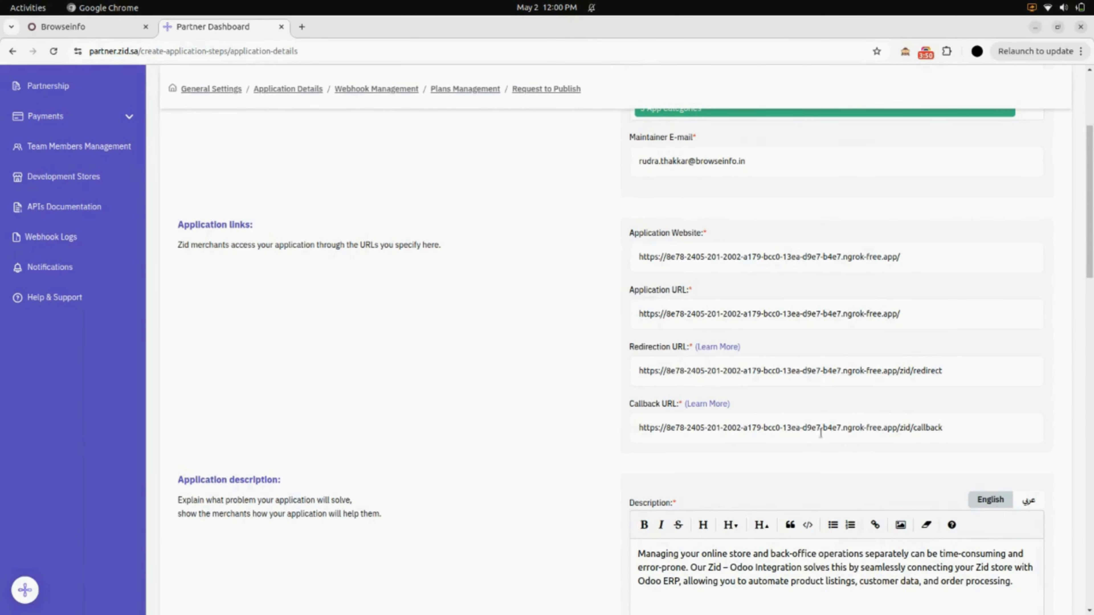
{"action": "scroll", "coordinate": [920, 425], "scroll_direction": "down", "scroll_amount": 20}
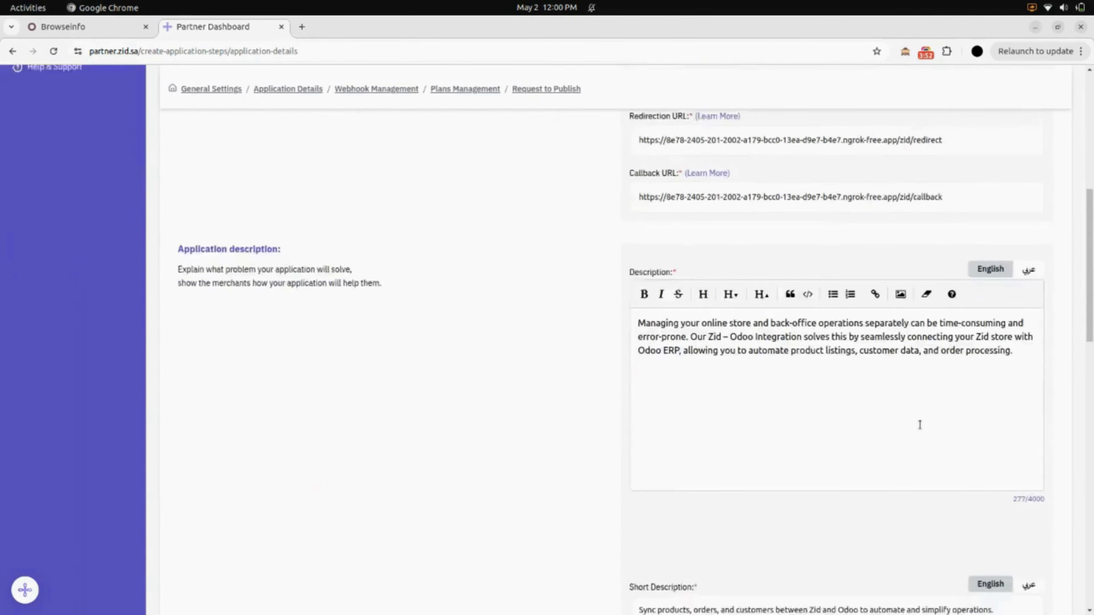
{"action": "scroll", "coordinate": [919, 425], "scroll_direction": "down", "scroll_amount": 3}
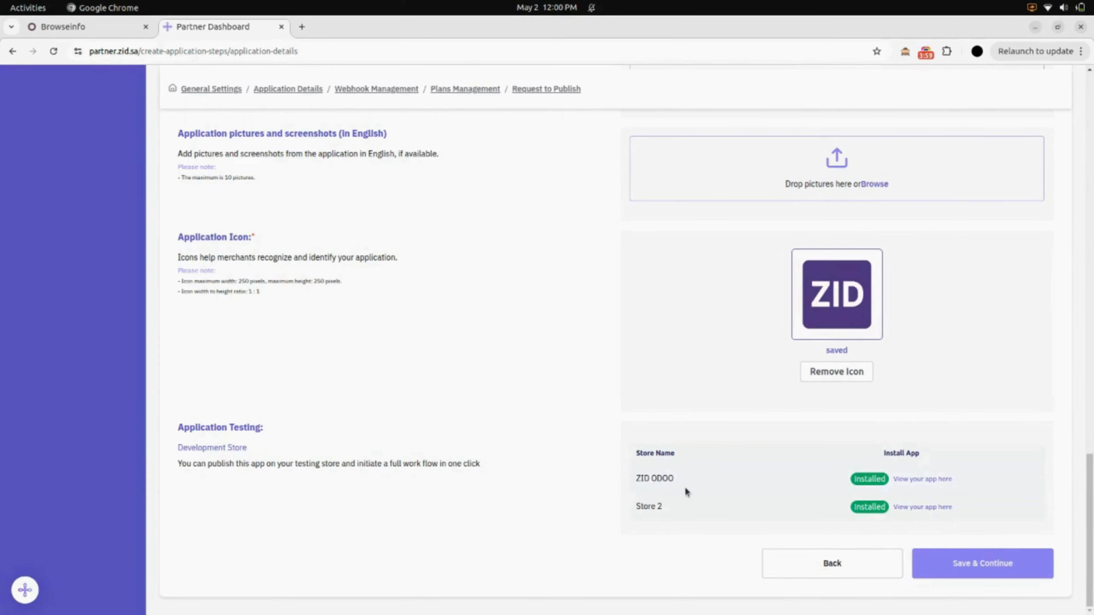
{"action": "left_click", "coordinate": [917, 479]}
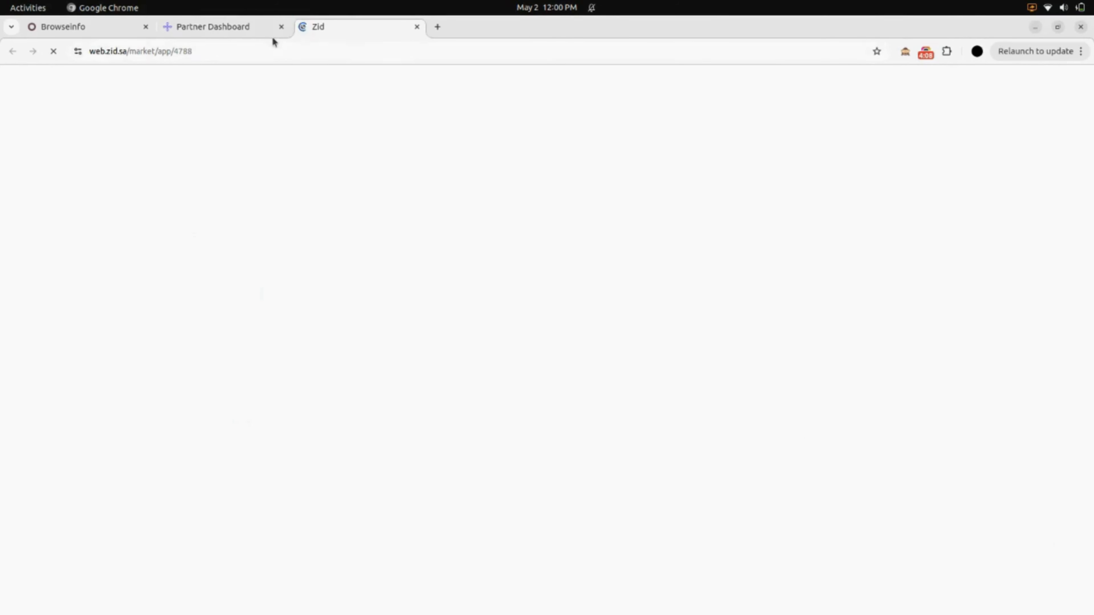
{"action": "left_click", "coordinate": [281, 27]}
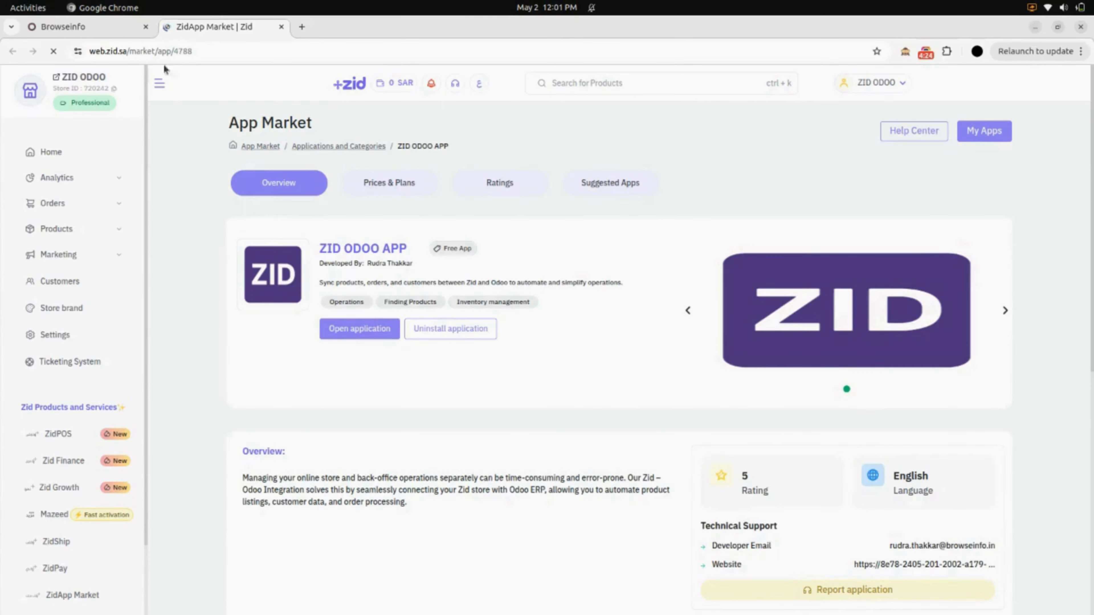
Return to the Browseinfo store in Odoo, connect it with ZID, and close the superseded copy of the record.
{"action": "left_click", "coordinate": [123, 31]}
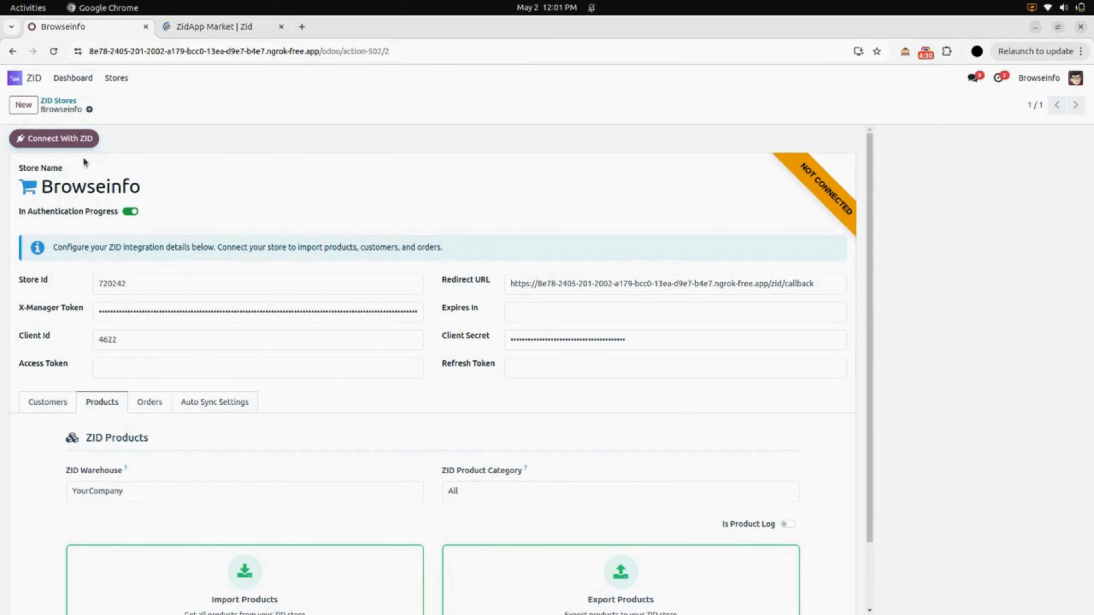
{"action": "left_click", "coordinate": [67, 139]}
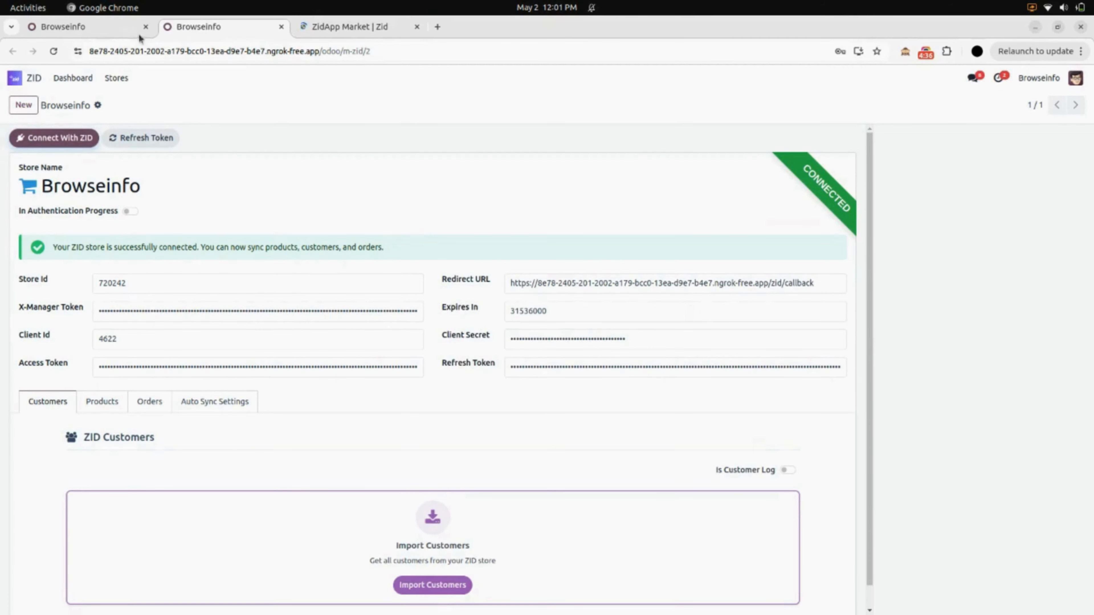
{"action": "left_click", "coordinate": [146, 27]}
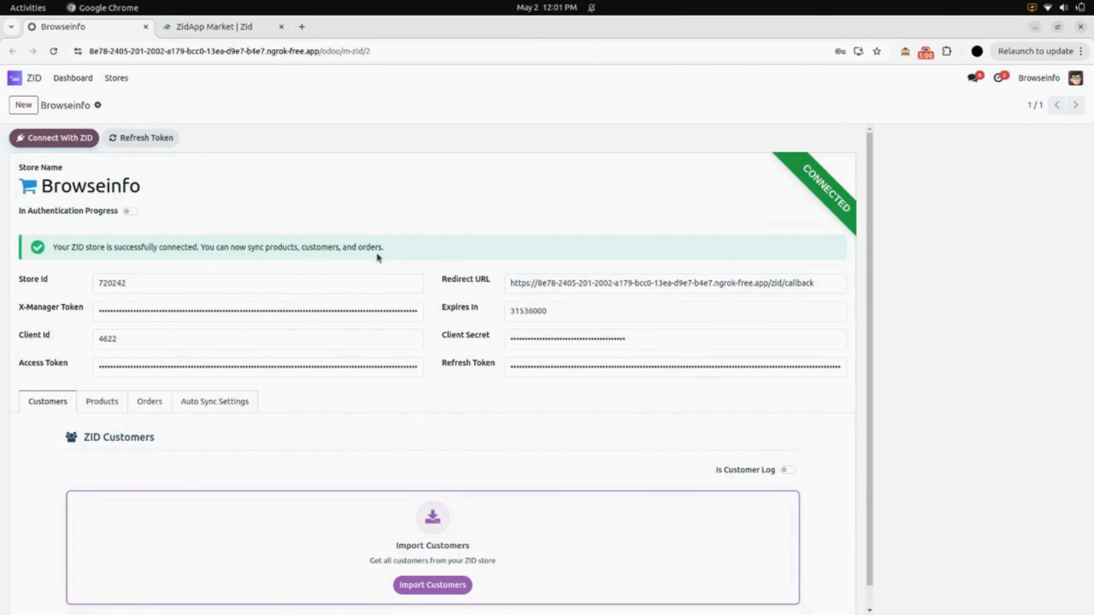
Turn on the customer log in the Browseinfo store's ZID customer settings.
{"action": "scroll", "coordinate": [365, 455], "scroll_direction": "down", "scroll_amount": 1}
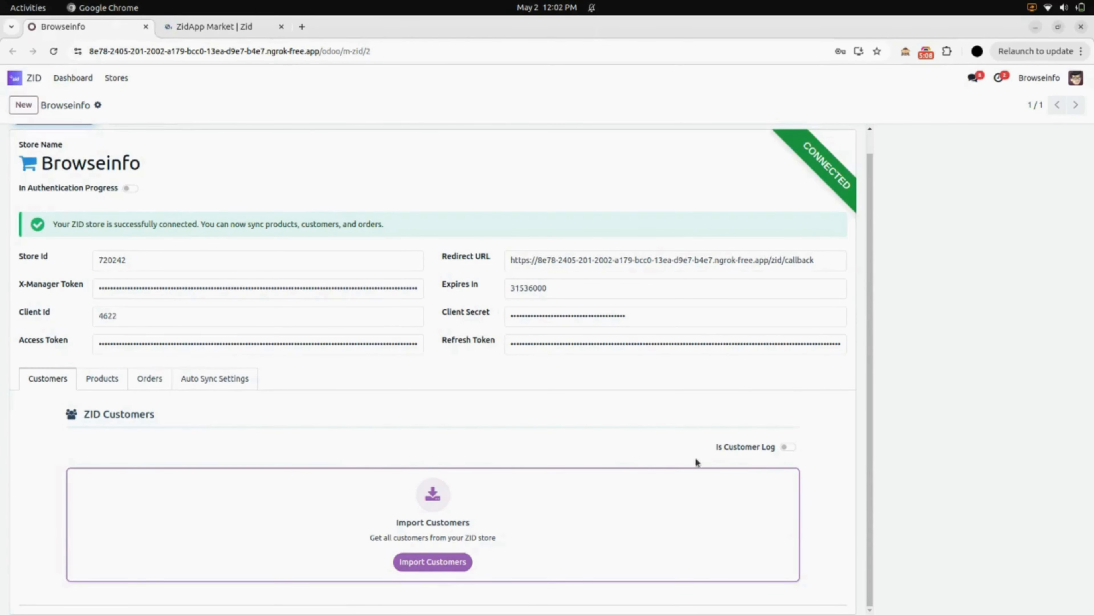
{"action": "left_click", "coordinate": [788, 448]}
{"action": "scroll", "coordinate": [677, 483], "scroll_direction": "down", "scroll_amount": 2}
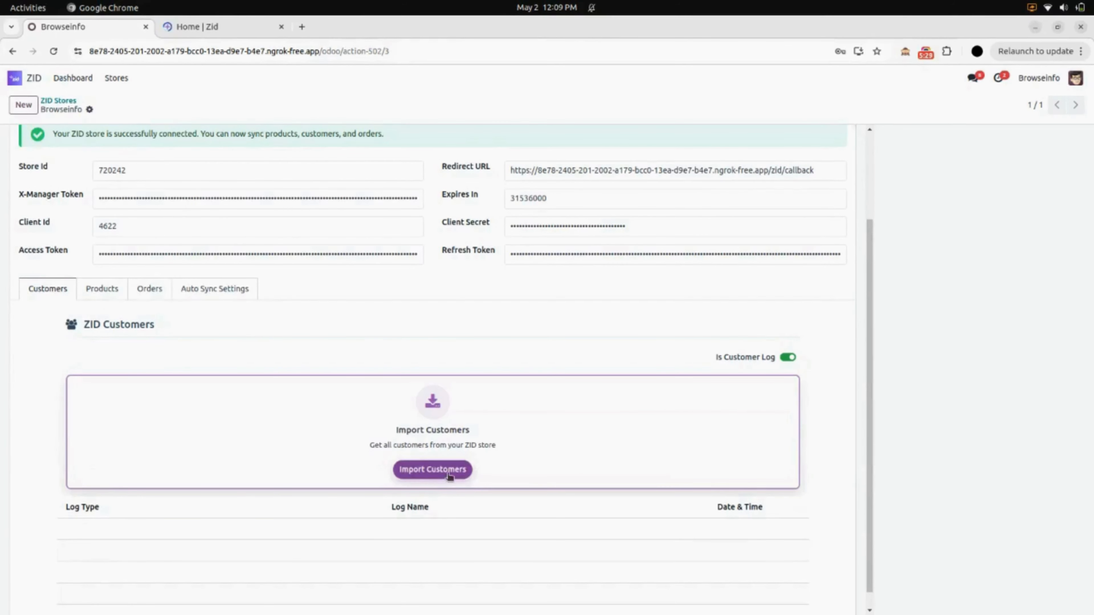
Import all customers from the ZID store and open the contact import log entry.
{"action": "left_click", "coordinate": [447, 473]}
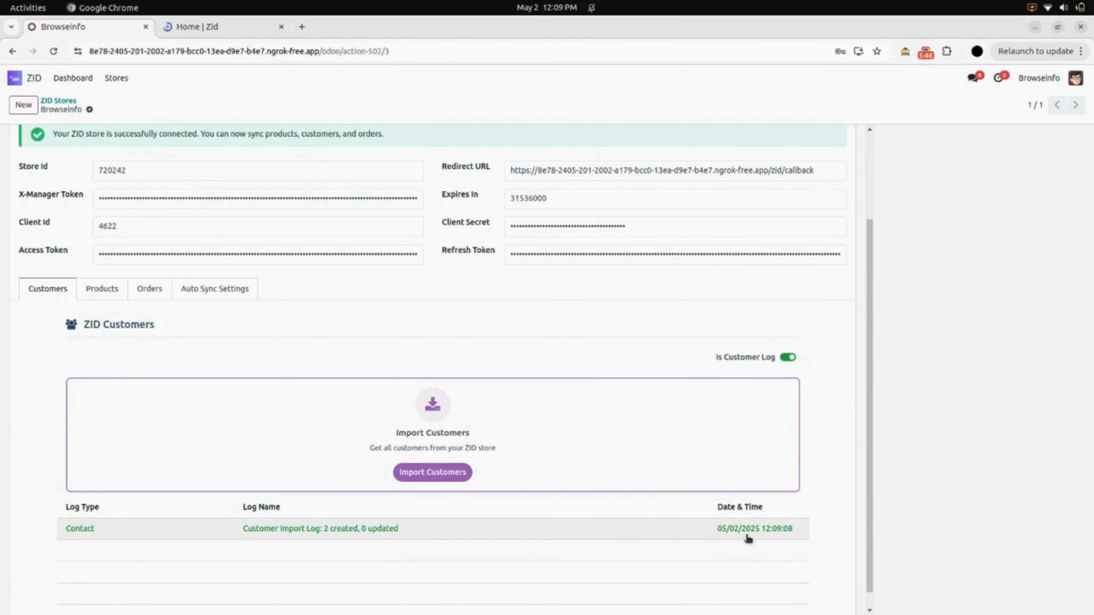
{"action": "left_click", "coordinate": [720, 526]}
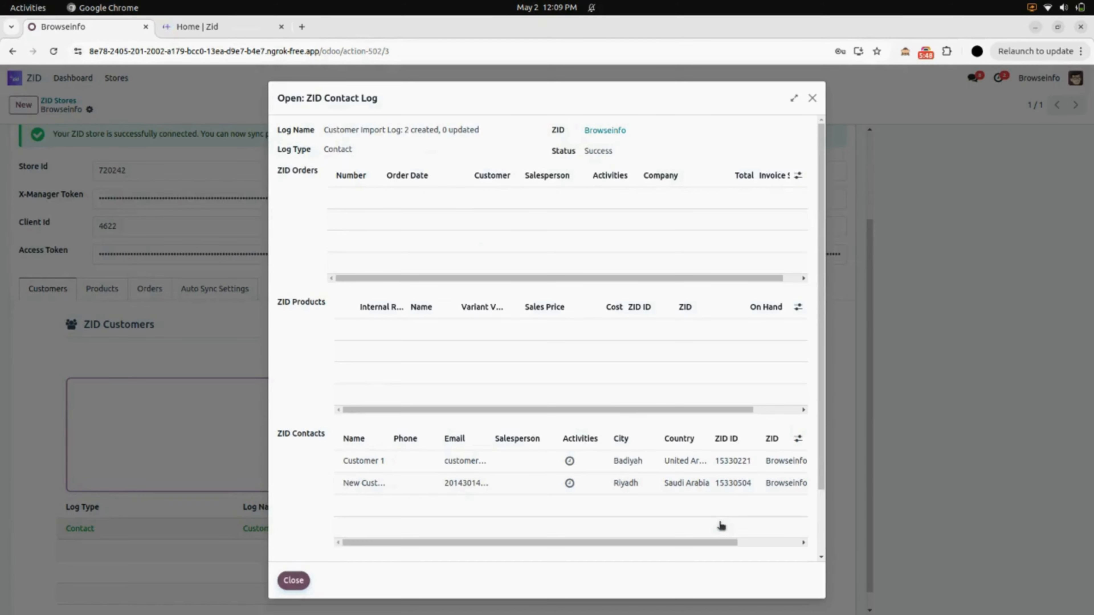
Review and close the contact import log, then look through the customer list in Sales for the imported customers.
{"action": "scroll", "coordinate": [610, 395], "scroll_direction": "down", "scroll_amount": 2}
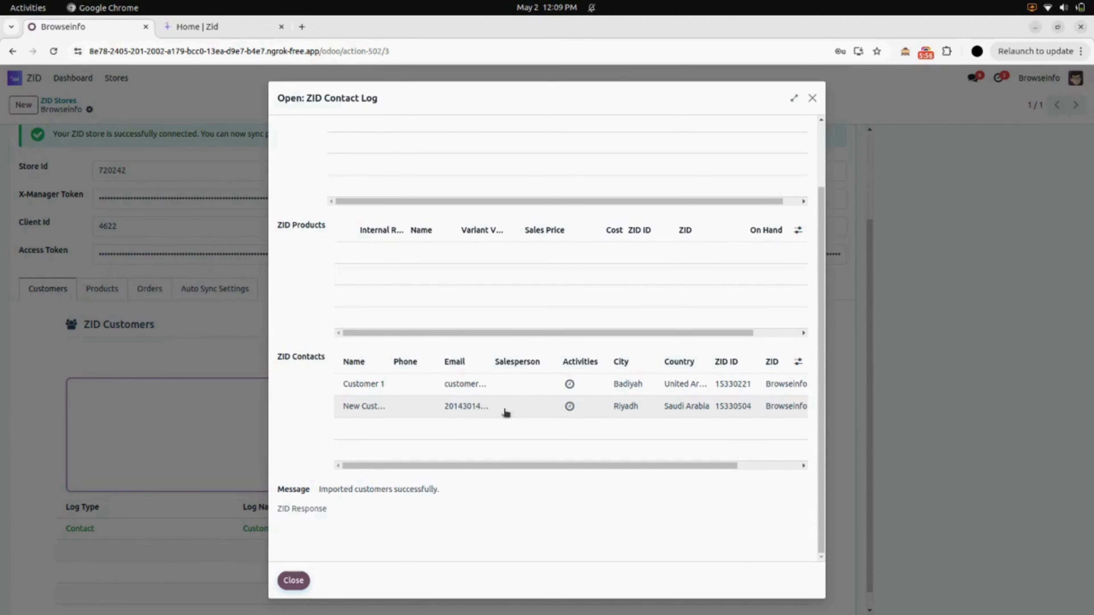
{"action": "left_click", "coordinate": [288, 584]}
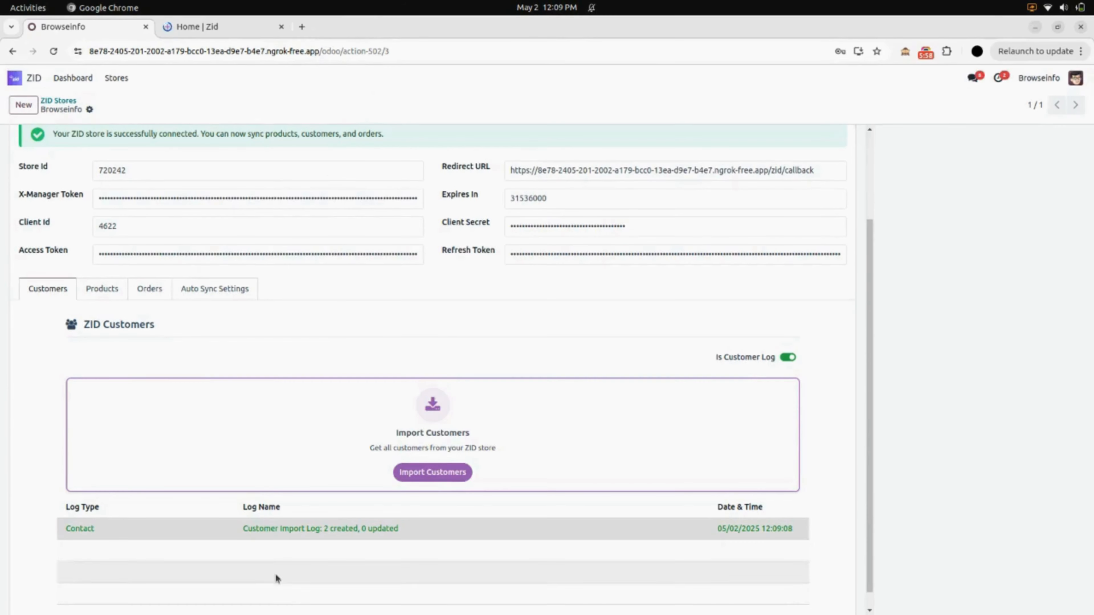
{"action": "left_click", "coordinate": [35, 80]}
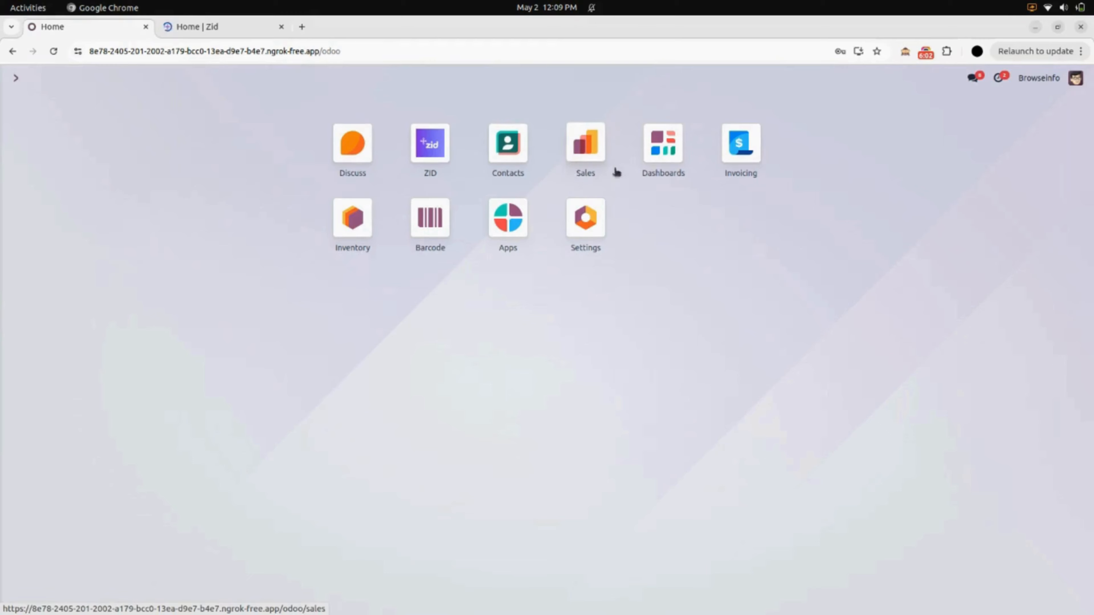
{"action": "left_click", "coordinate": [597, 143]}
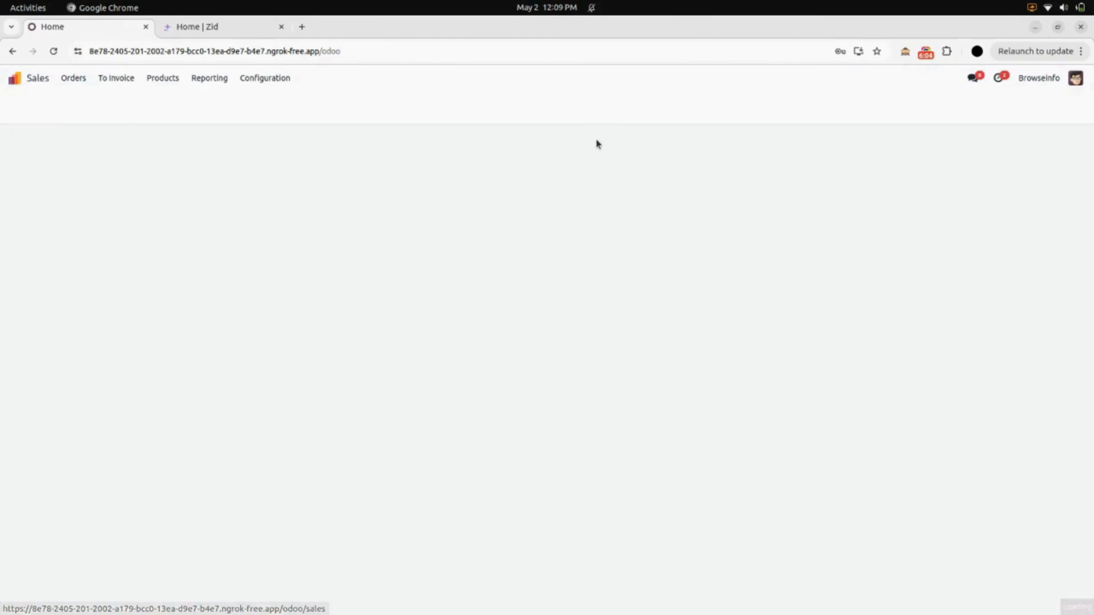
{"action": "left_click", "coordinate": [88, 77]}
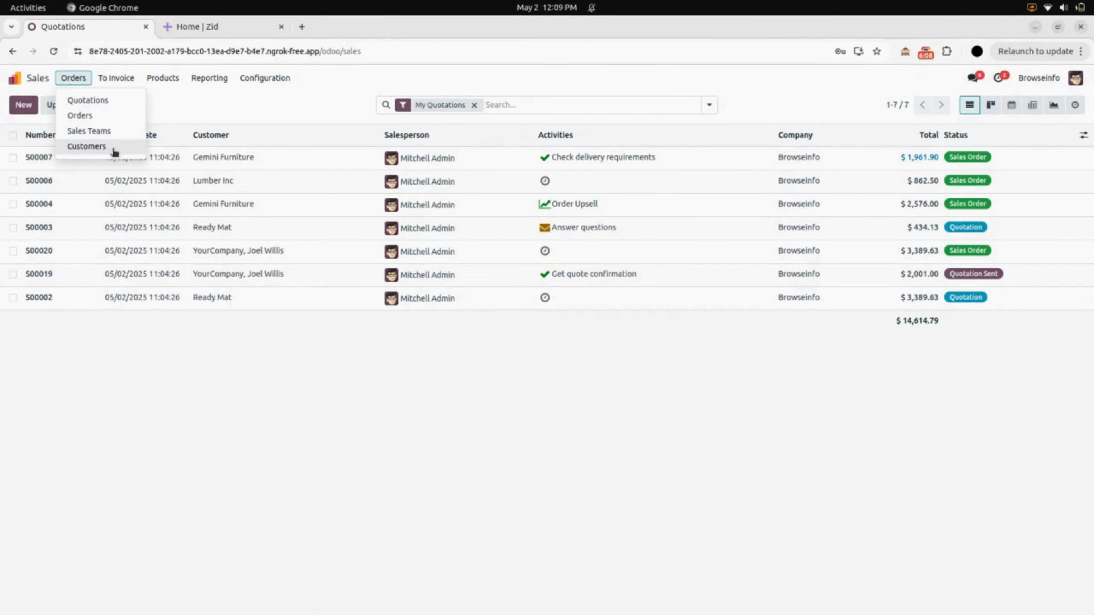
{"action": "left_click", "coordinate": [103, 148]}
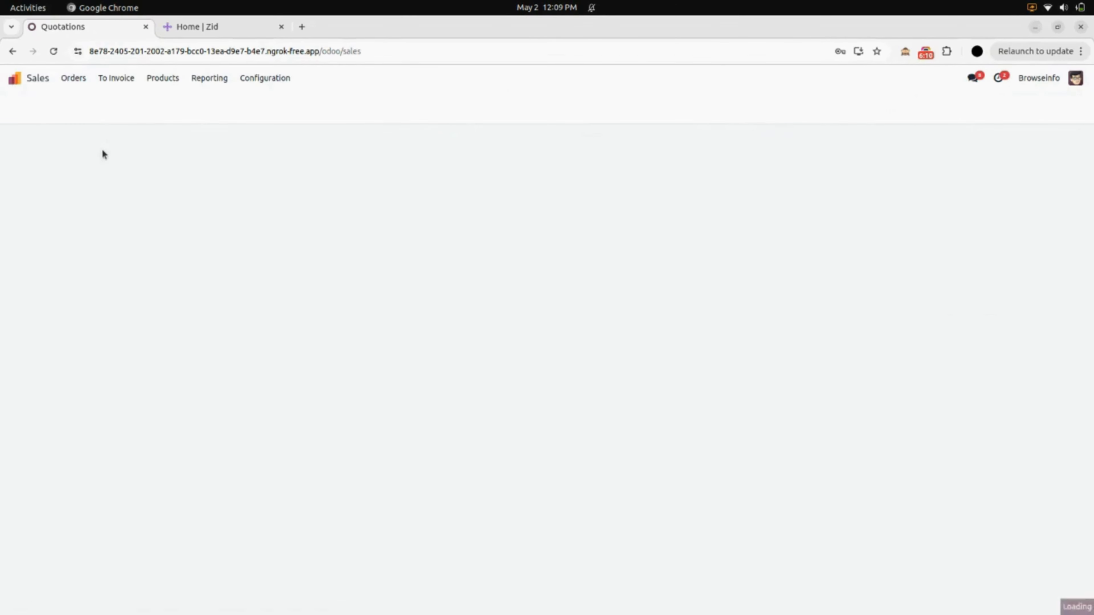
{"action": "left_click", "coordinate": [485, 105]}
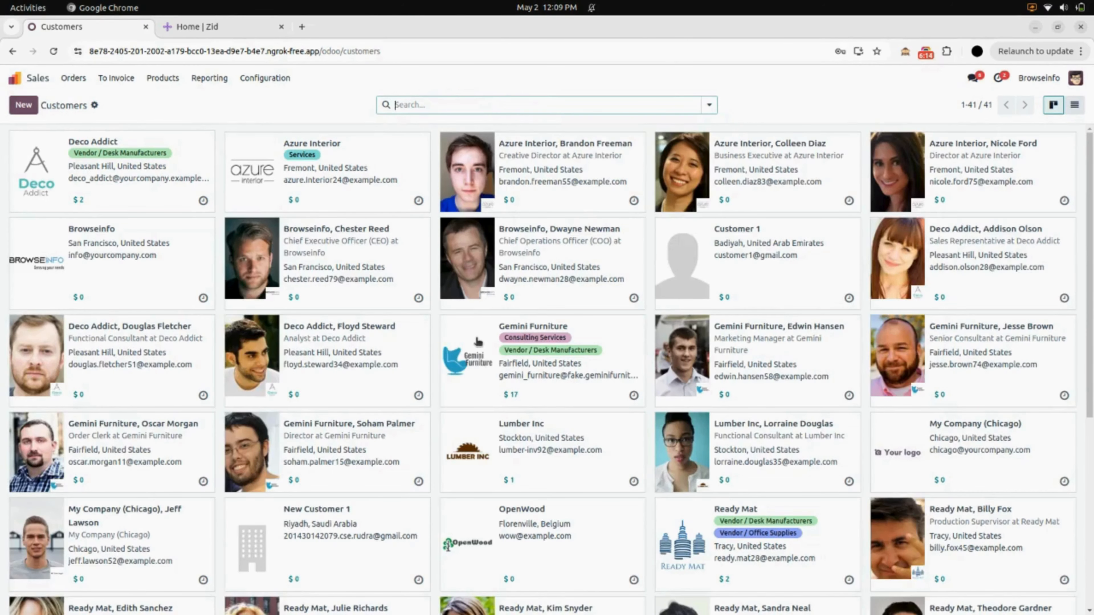
{"action": "scroll", "coordinate": [547, 344], "scroll_direction": "down", "scroll_amount": 10}
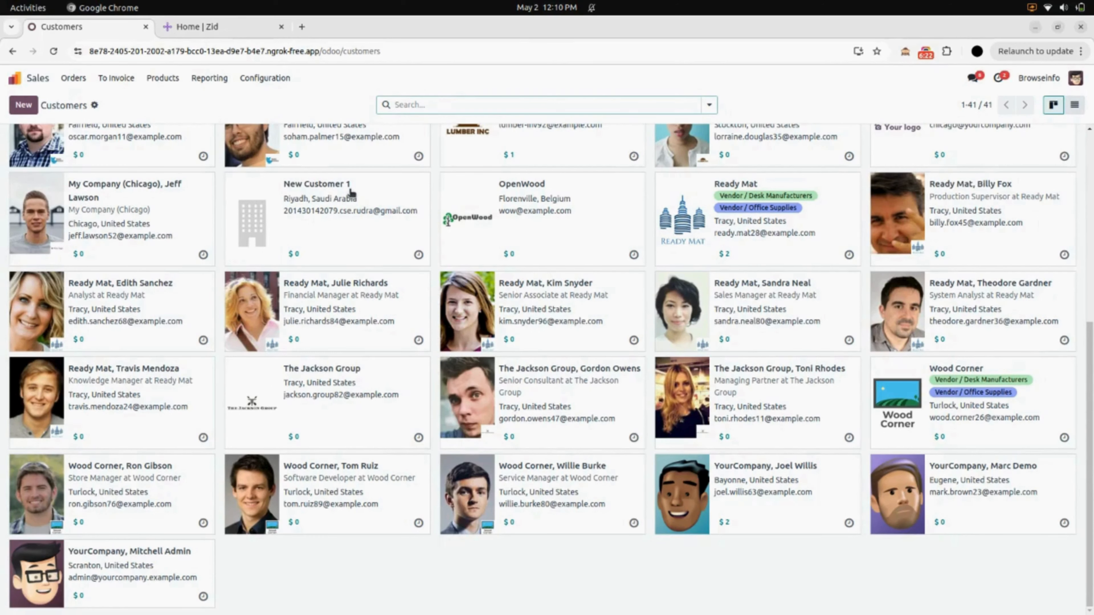
{"action": "scroll", "coordinate": [351, 193], "scroll_direction": "up", "scroll_amount": 8}
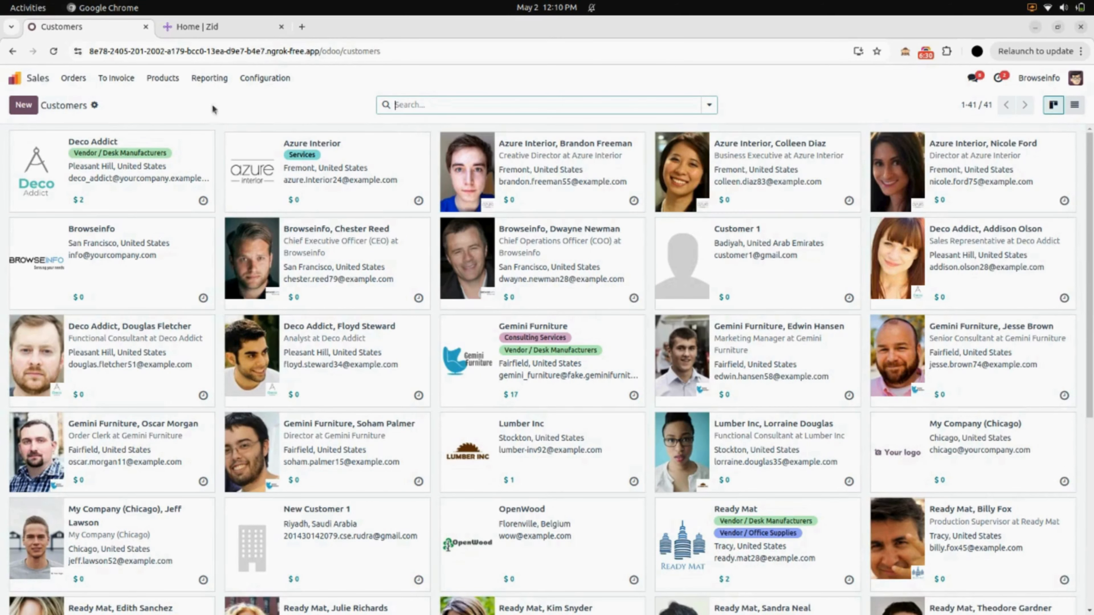
Reopen the Browseinfo store record in ZID, then view the customer list in the Zid store's web dashboard.
{"action": "left_click", "coordinate": [35, 83]}
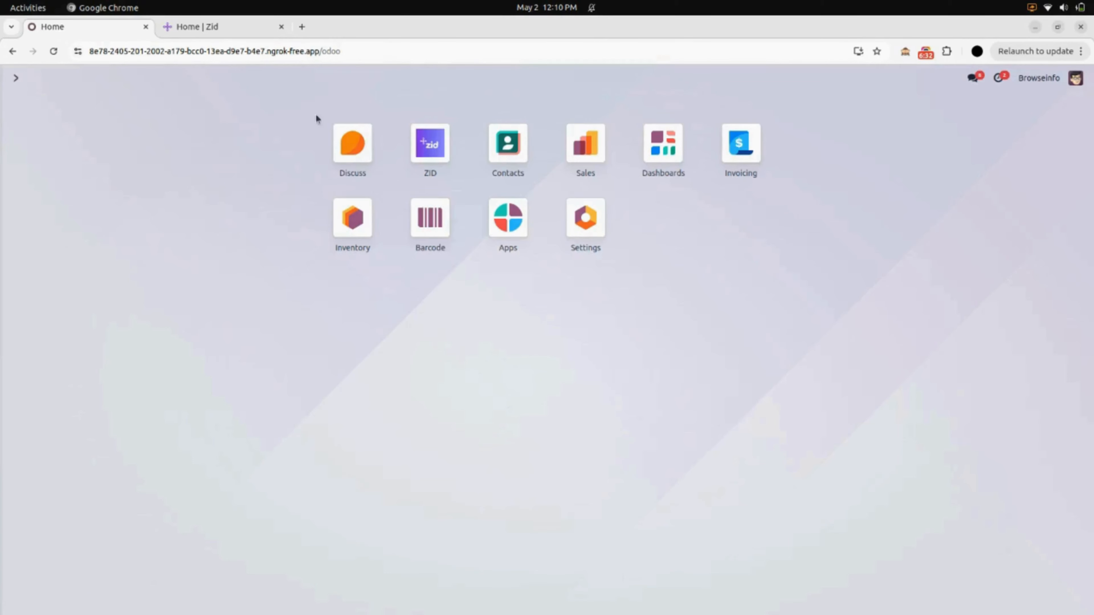
{"action": "left_click", "coordinate": [431, 147]}
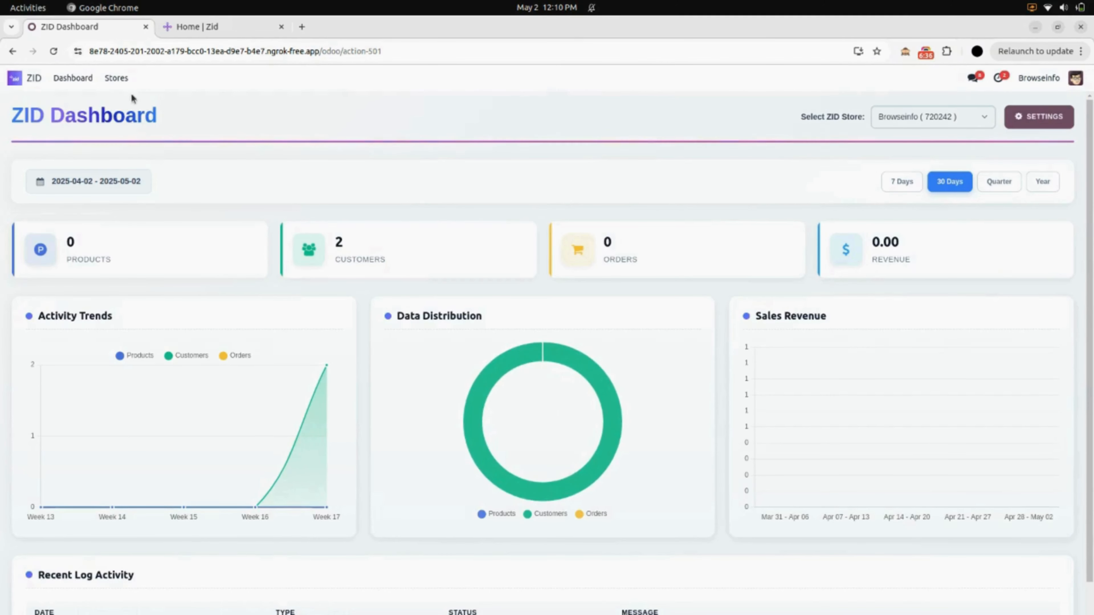
{"action": "left_click", "coordinate": [122, 84]}
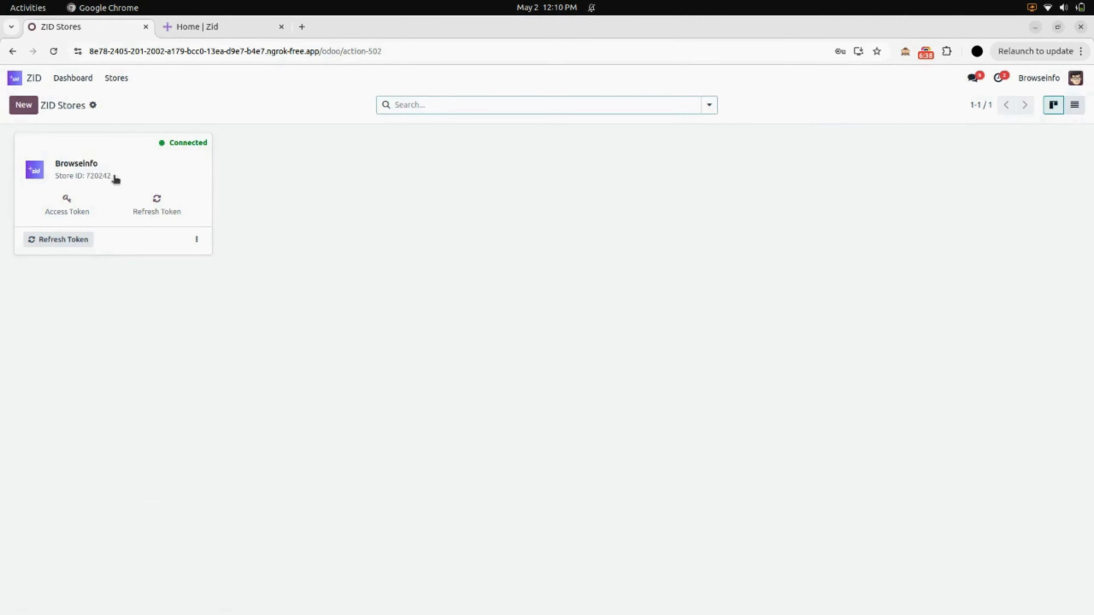
{"action": "left_click", "coordinate": [113, 176]}
{"action": "scroll", "coordinate": [153, 371], "scroll_direction": "down", "scroll_amount": 3}
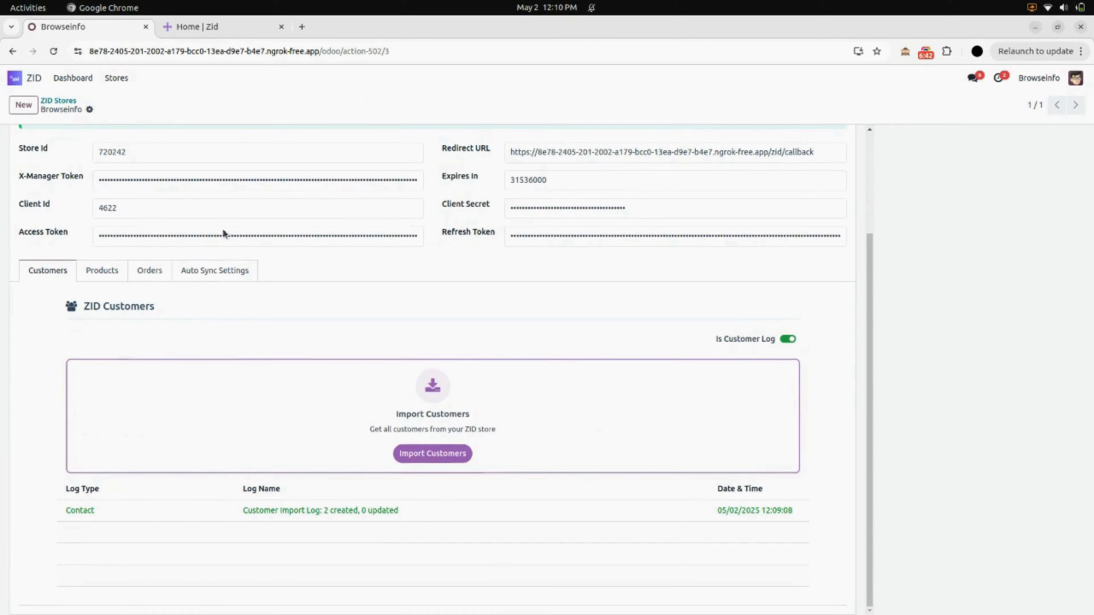
{"action": "left_click", "coordinate": [206, 29]}
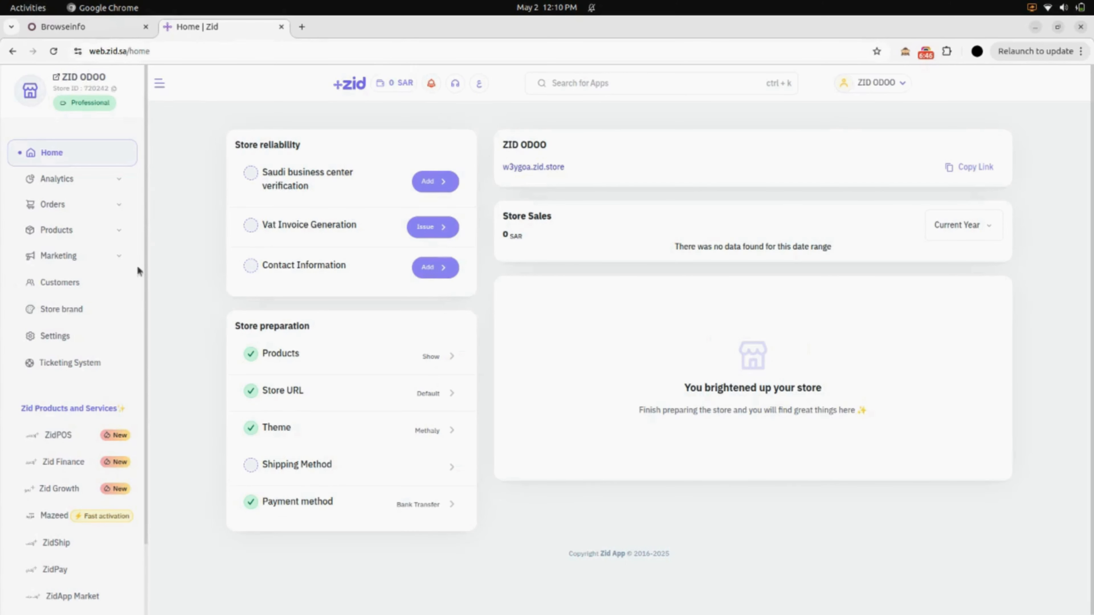
{"action": "left_click", "coordinate": [71, 286]}
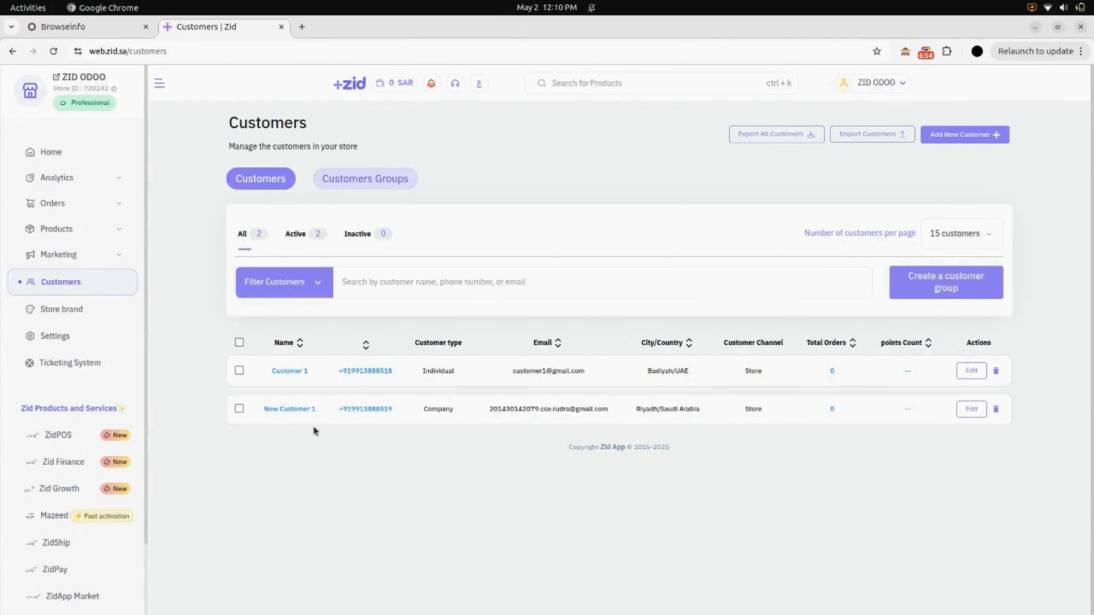
Return to the Browseinfo store in Odoo, turn on its product log, and try to import all products from ZID.
{"action": "left_click", "coordinate": [116, 29]}
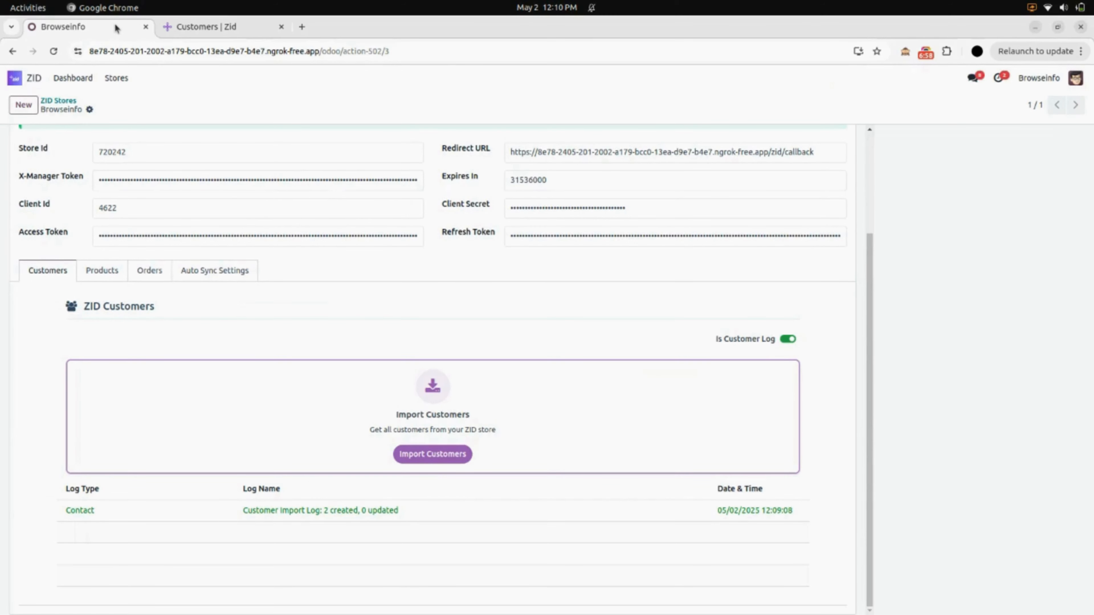
{"action": "left_click", "coordinate": [108, 279]}
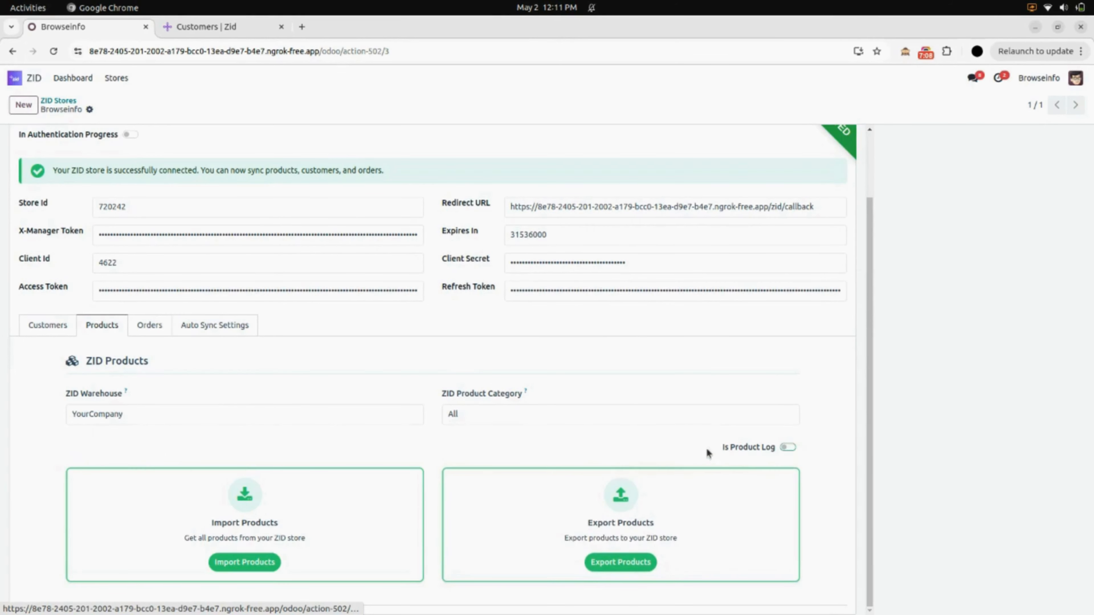
{"action": "left_click", "coordinate": [788, 447]}
{"action": "scroll", "coordinate": [790, 448], "scroll_direction": "down", "scroll_amount": 3}
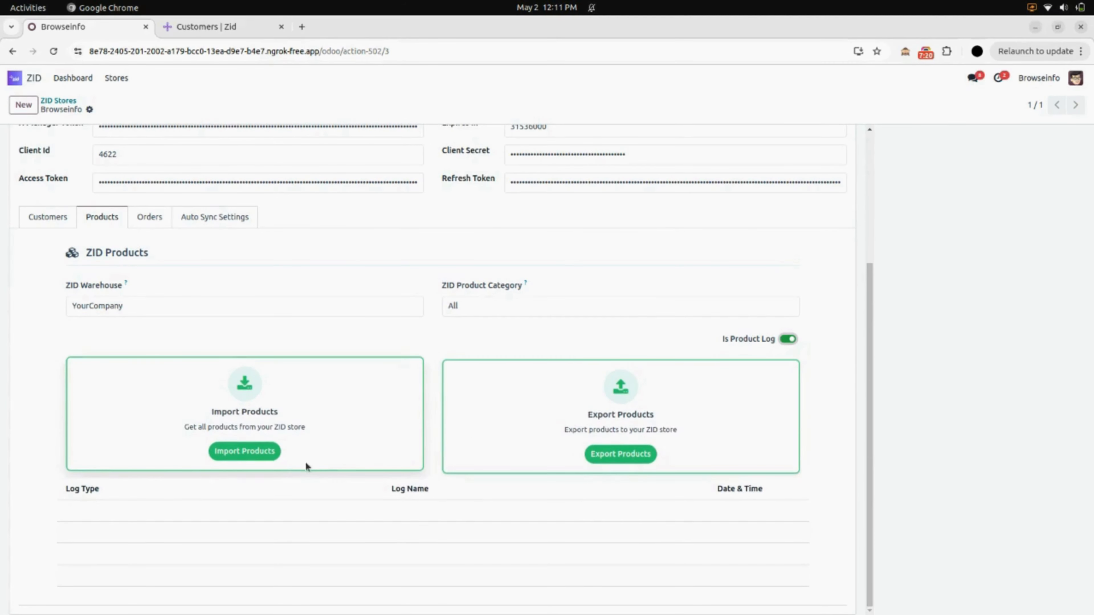
{"action": "left_click", "coordinate": [251, 459]}
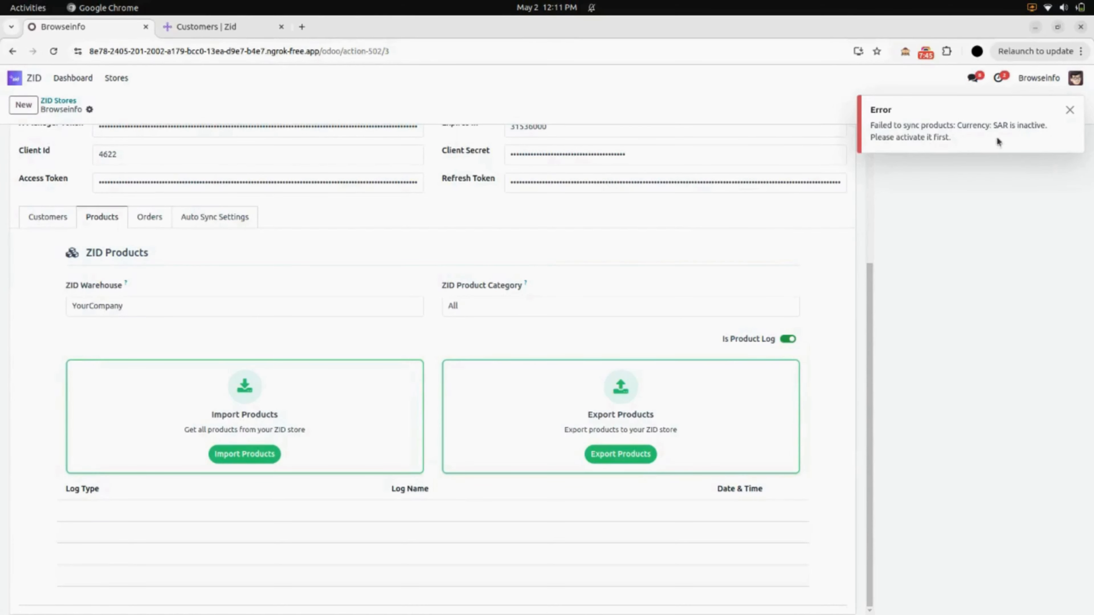
{"action": "left_click", "coordinate": [1069, 110]}
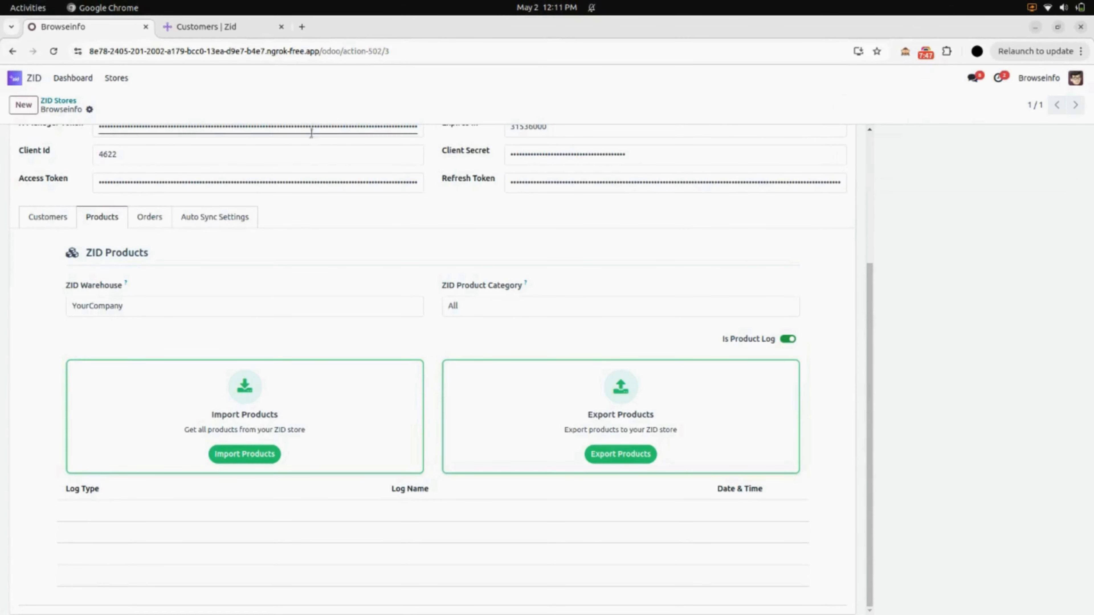
Find the SAR currency (Saudi riyal) in the Invoicing configuration and activate it.
{"action": "left_click", "coordinate": [26, 77]}
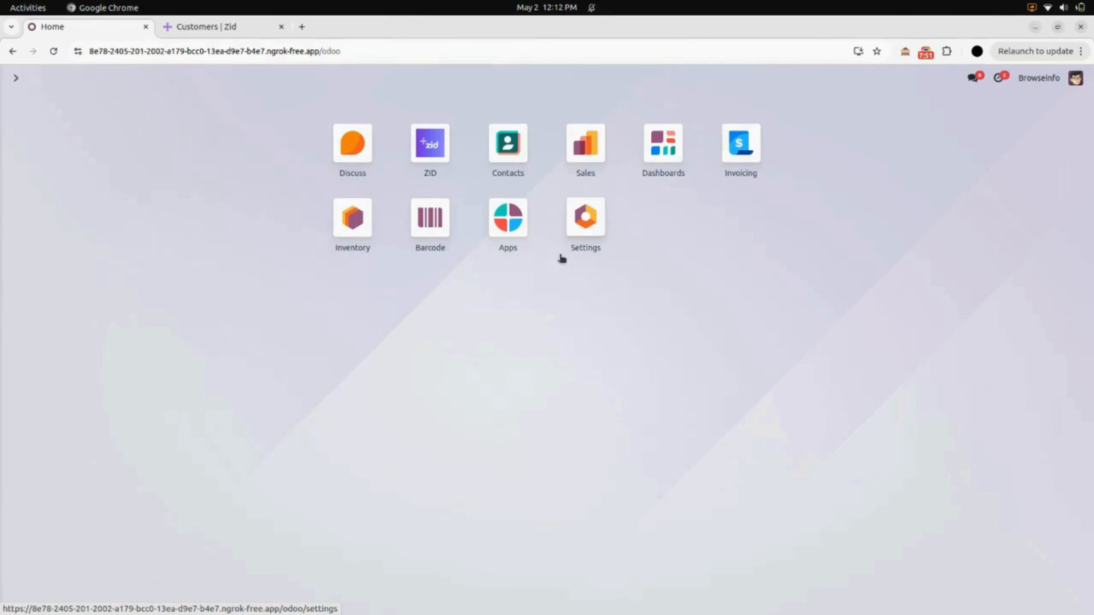
{"action": "left_click", "coordinate": [737, 158]}
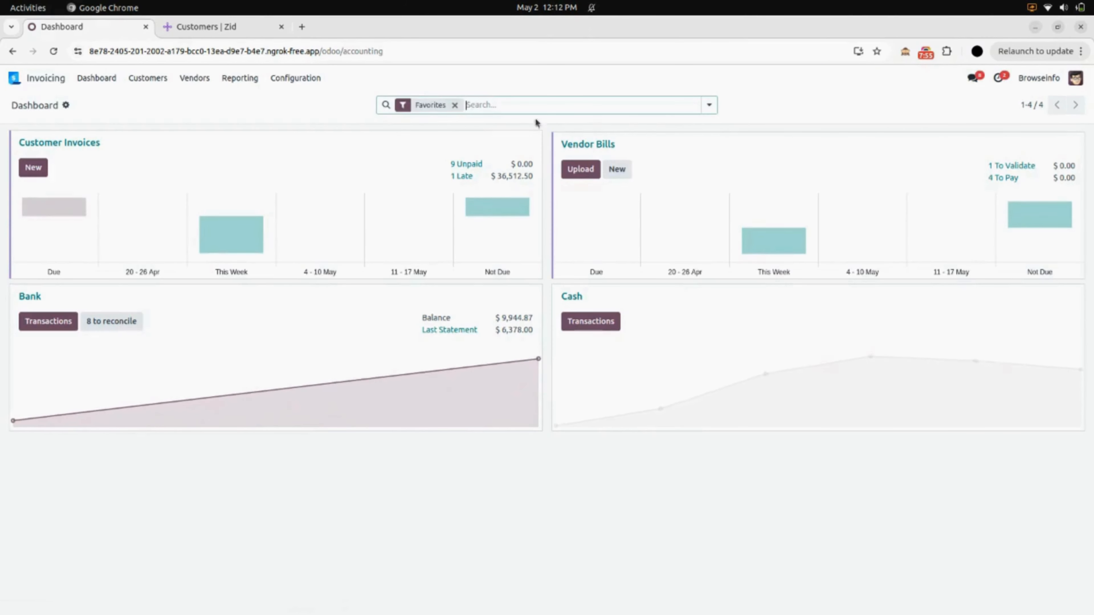
{"action": "left_click", "coordinate": [295, 78]}
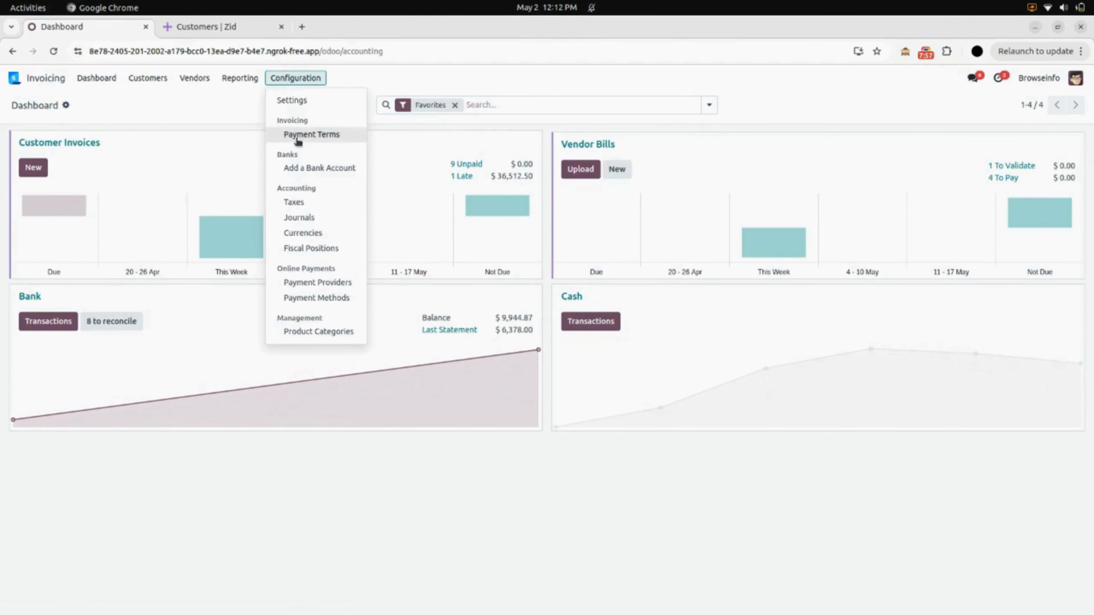
{"action": "left_click", "coordinate": [303, 234]}
{"action": "type", "text": "sar"}
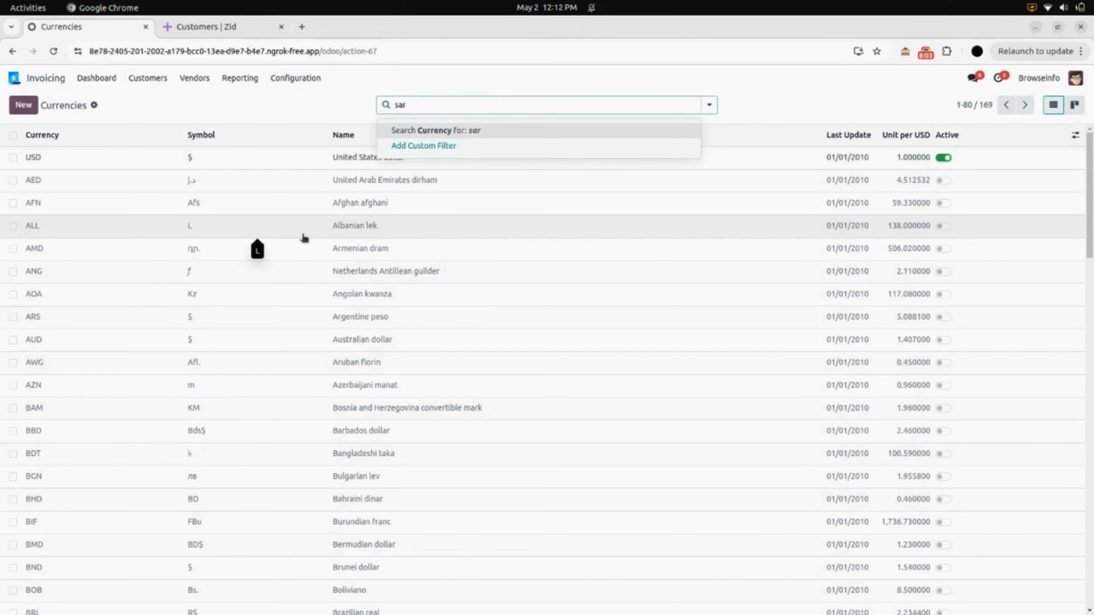
{"action": "key", "text": "Return"}
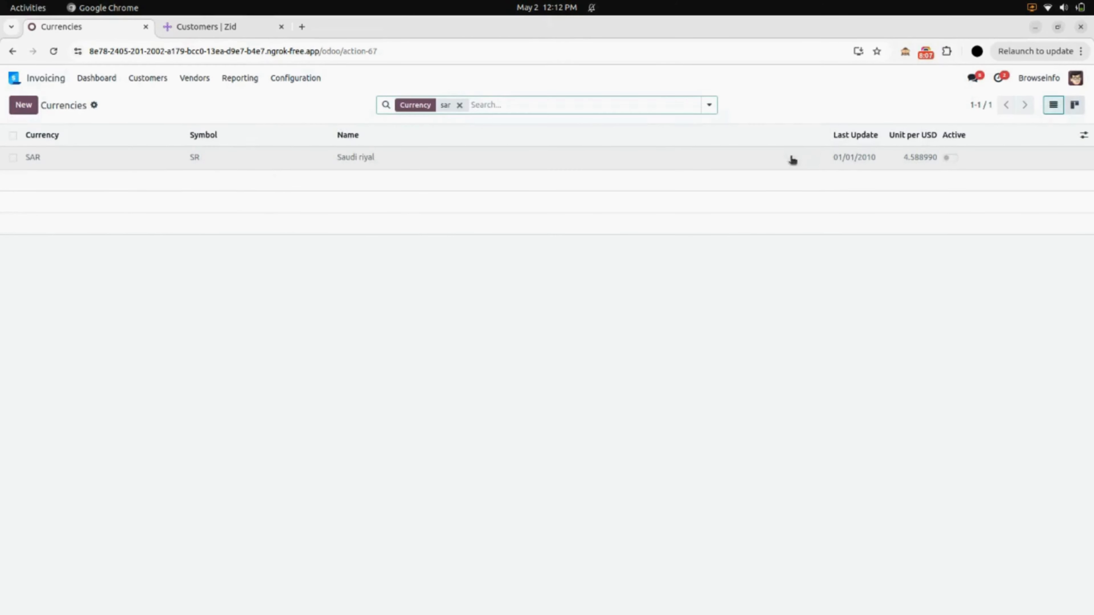
{"action": "left_click", "coordinate": [958, 158]}
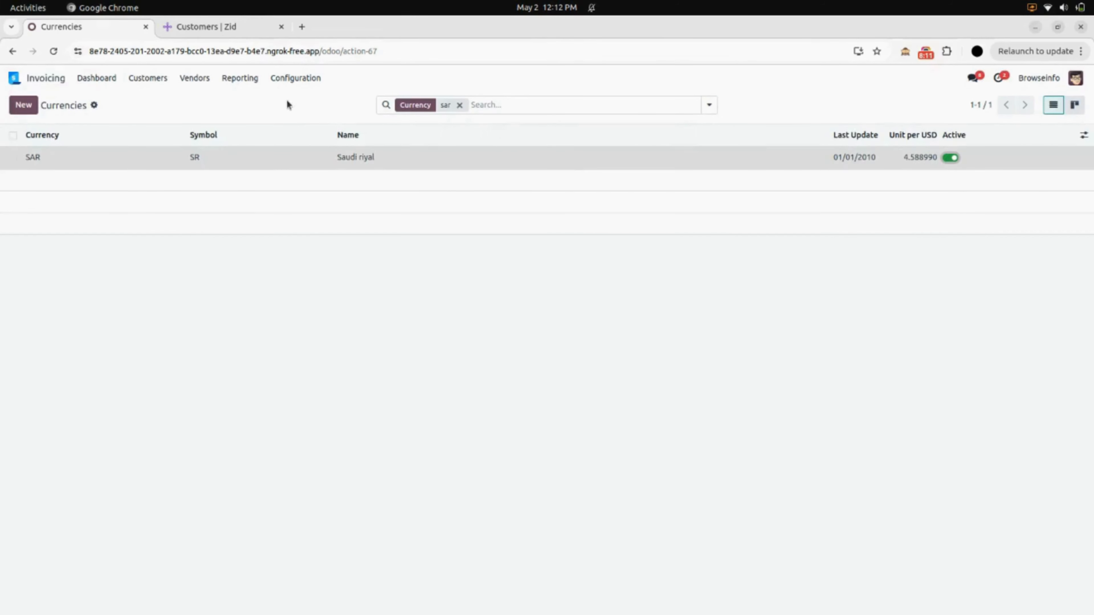
Reopen the Browseinfo store in ZID, import all products from the ZID store, and review the product import log entry.
{"action": "left_click", "coordinate": [70, 82]}
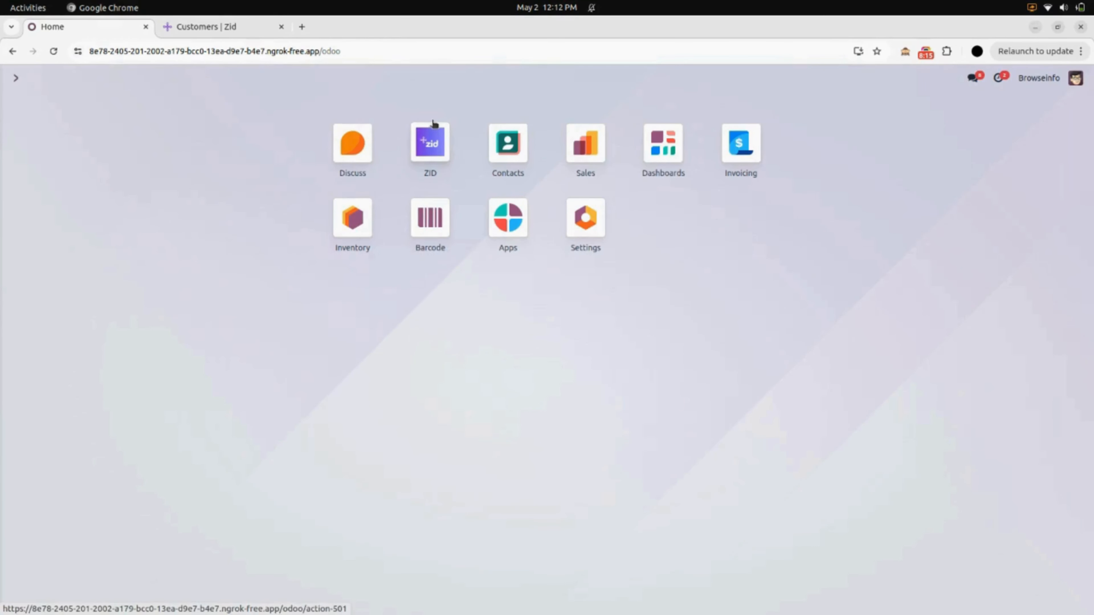
{"action": "left_click", "coordinate": [425, 144]}
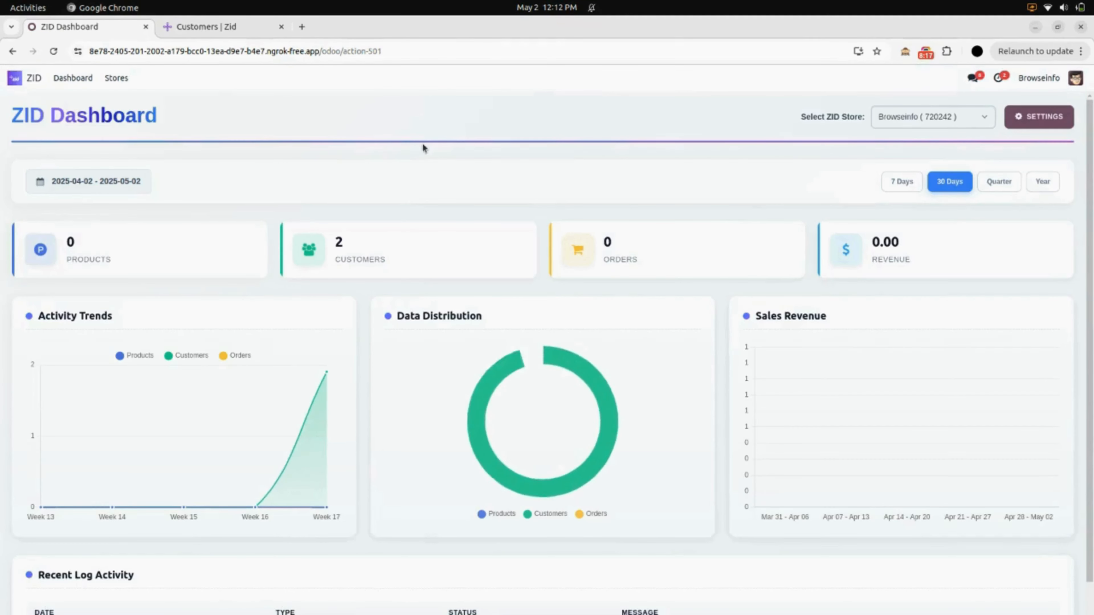
{"action": "left_click", "coordinate": [116, 77]}
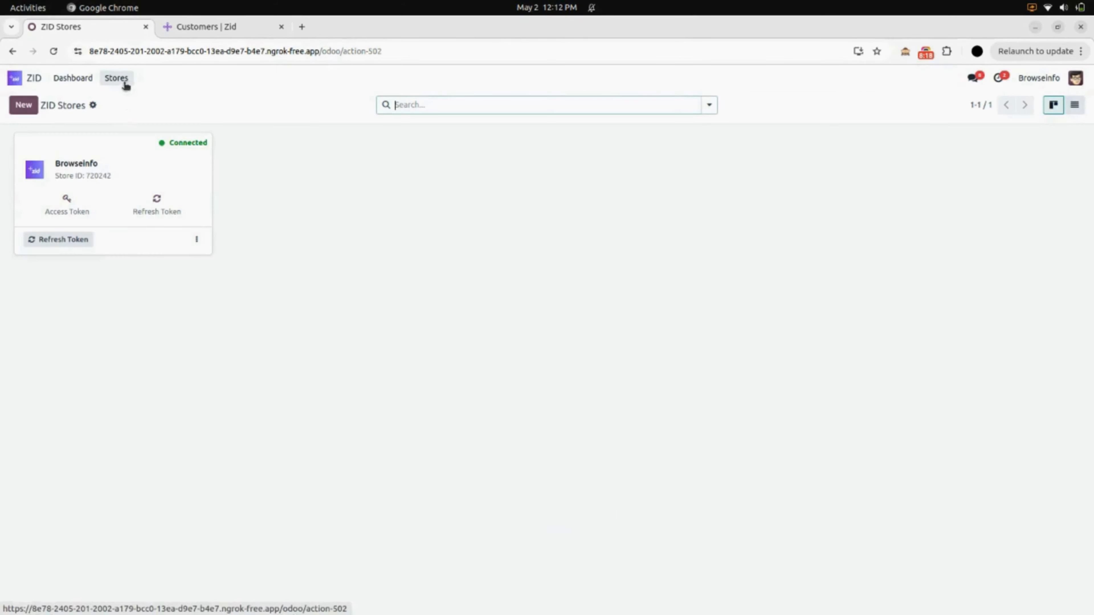
{"action": "left_click", "coordinate": [138, 173]}
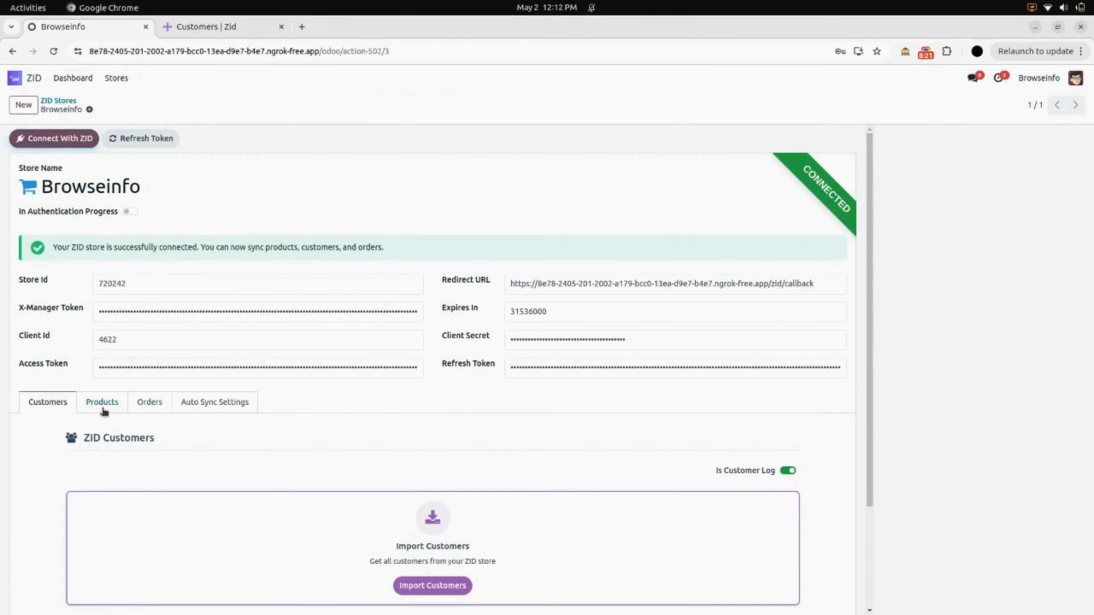
{"action": "left_click", "coordinate": [108, 406]}
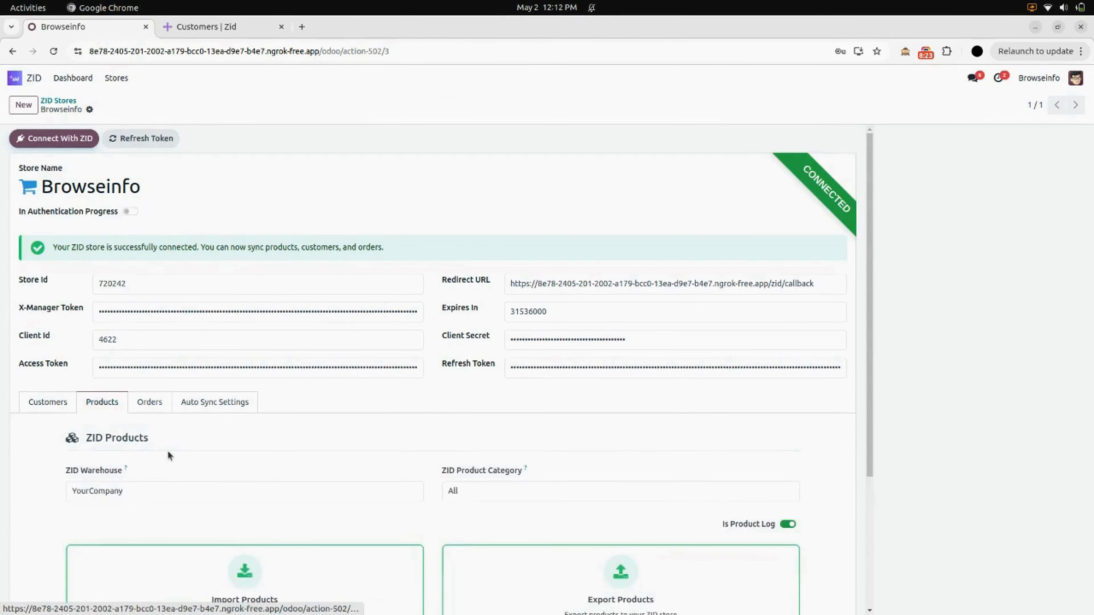
{"action": "scroll", "coordinate": [166, 449], "scroll_direction": "down", "scroll_amount": 4}
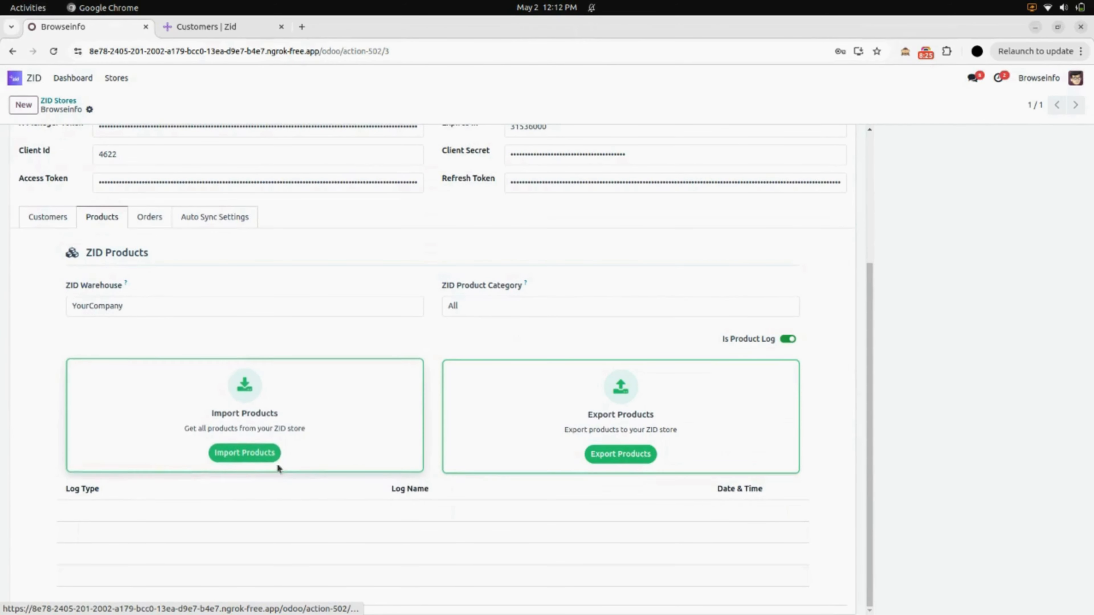
{"action": "left_click", "coordinate": [244, 457]}
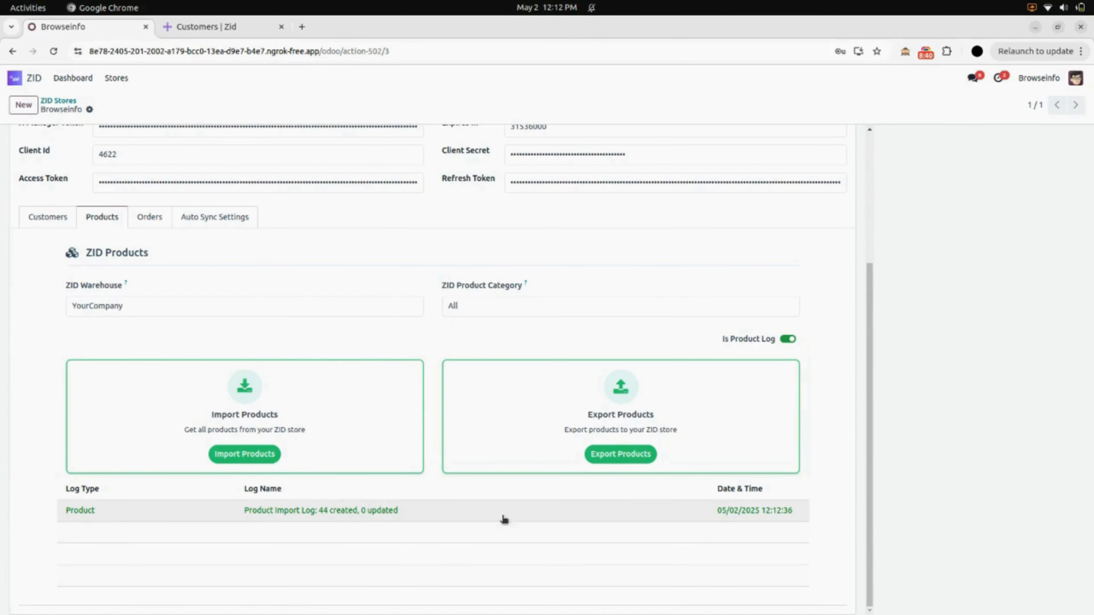
{"action": "left_click", "coordinate": [534, 518]}
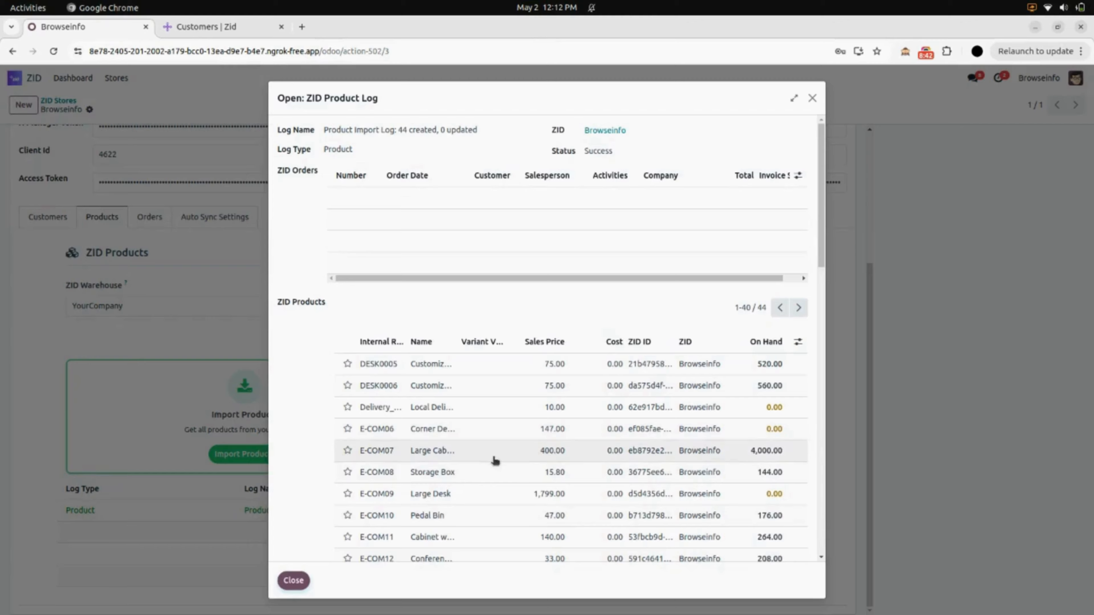
{"action": "scroll", "coordinate": [496, 460], "scroll_direction": "down", "scroll_amount": 10}
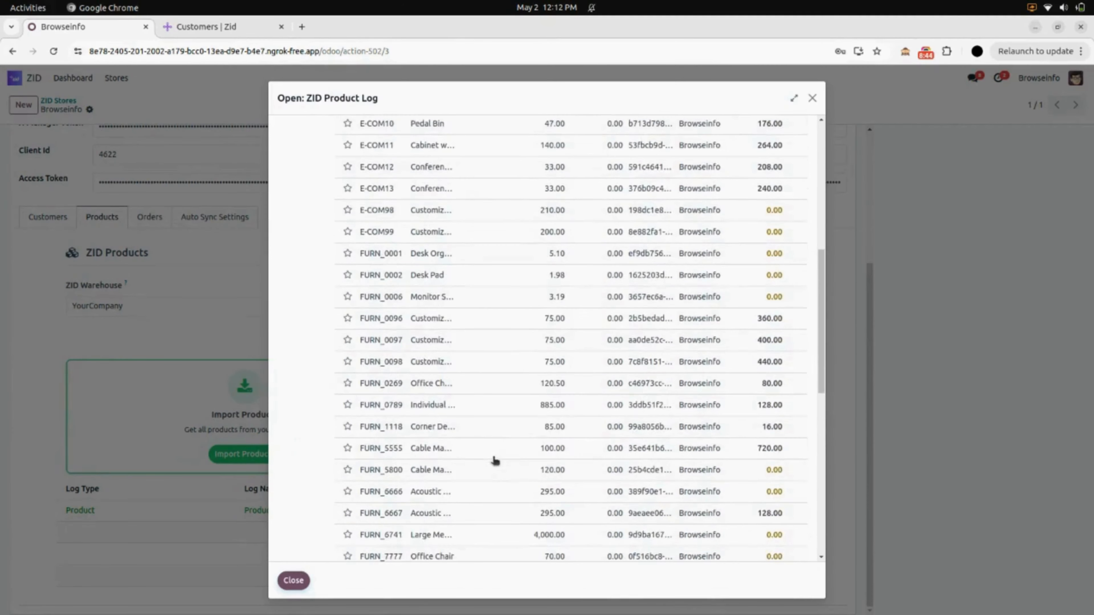
Look through the imported products and the message in the product import log, and close the log.
{"action": "scroll", "coordinate": [495, 460], "scroll_direction": "down", "scroll_amount": 8}
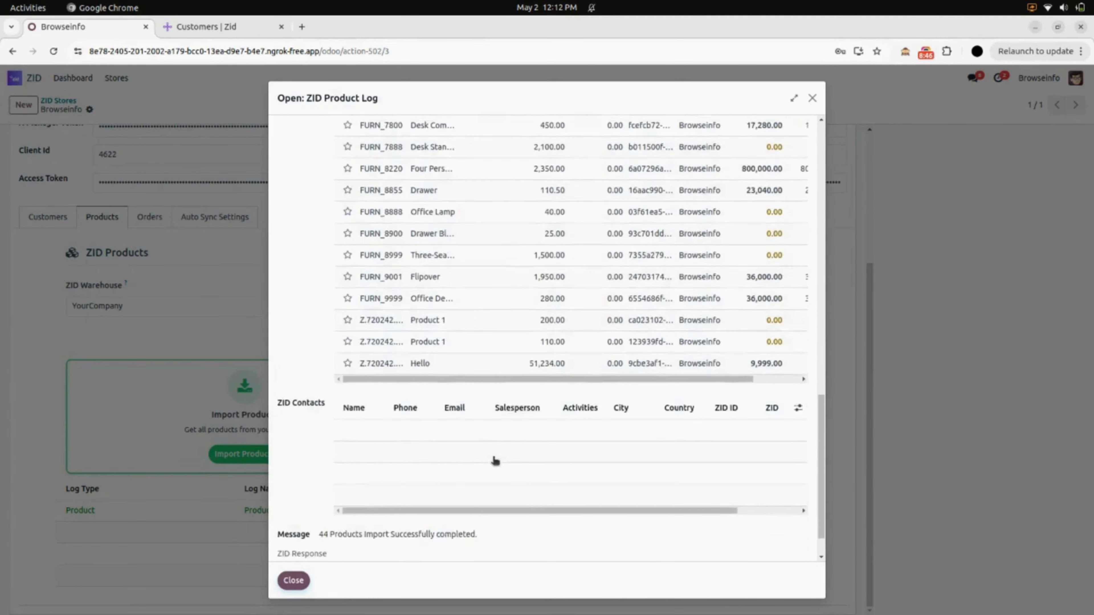
{"action": "scroll", "coordinate": [495, 460], "scroll_direction": "up", "scroll_amount": 5}
{"action": "scroll", "coordinate": [495, 460], "scroll_direction": "up", "scroll_amount": 10}
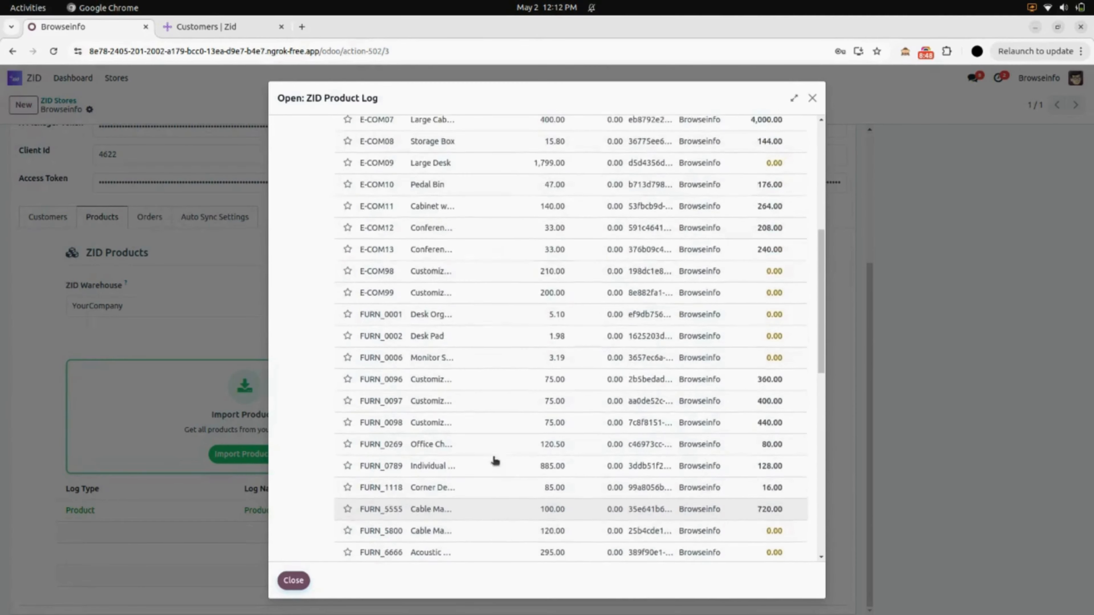
{"action": "scroll", "coordinate": [496, 460], "scroll_direction": "up", "scroll_amount": 6}
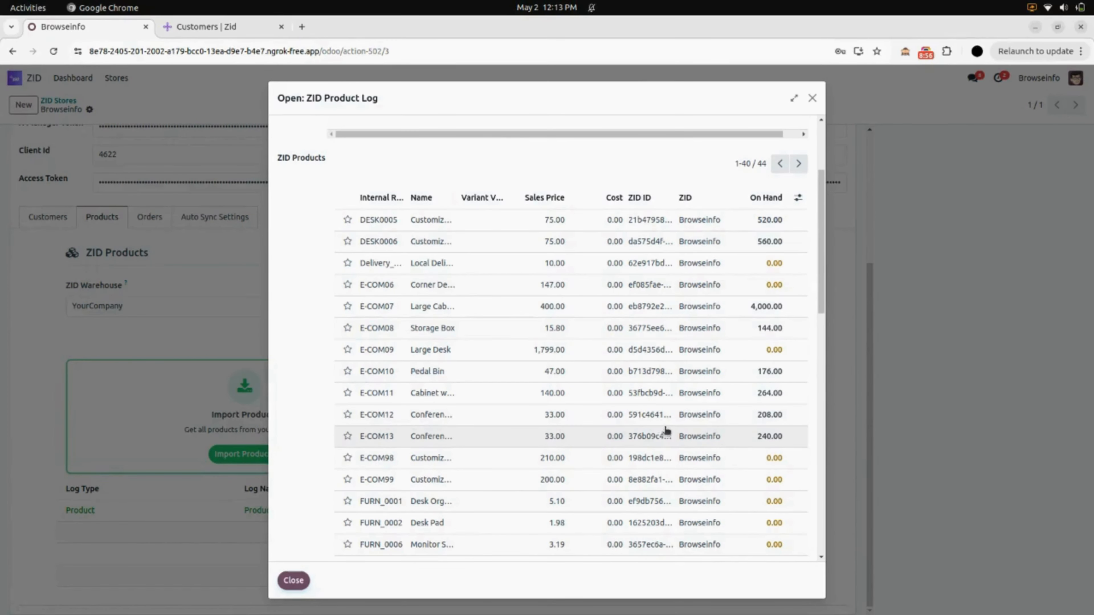
{"action": "left_click", "coordinate": [811, 98]}
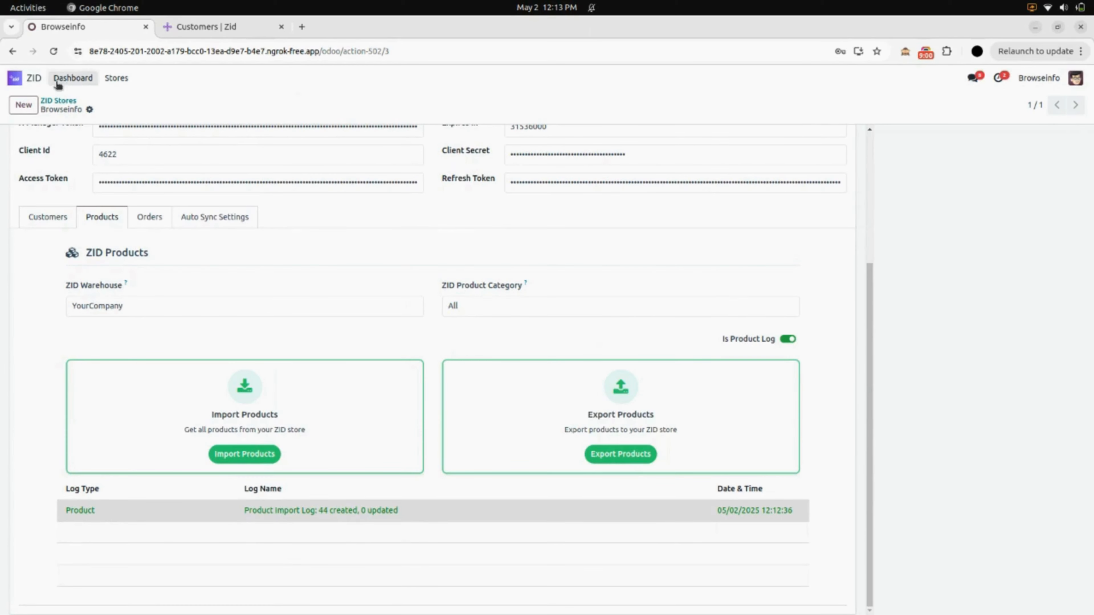
Open the product variants list in Sales, sort it by ZID ID, and check the products linked to the Browseinfo store.
{"action": "left_click", "coordinate": [31, 78]}
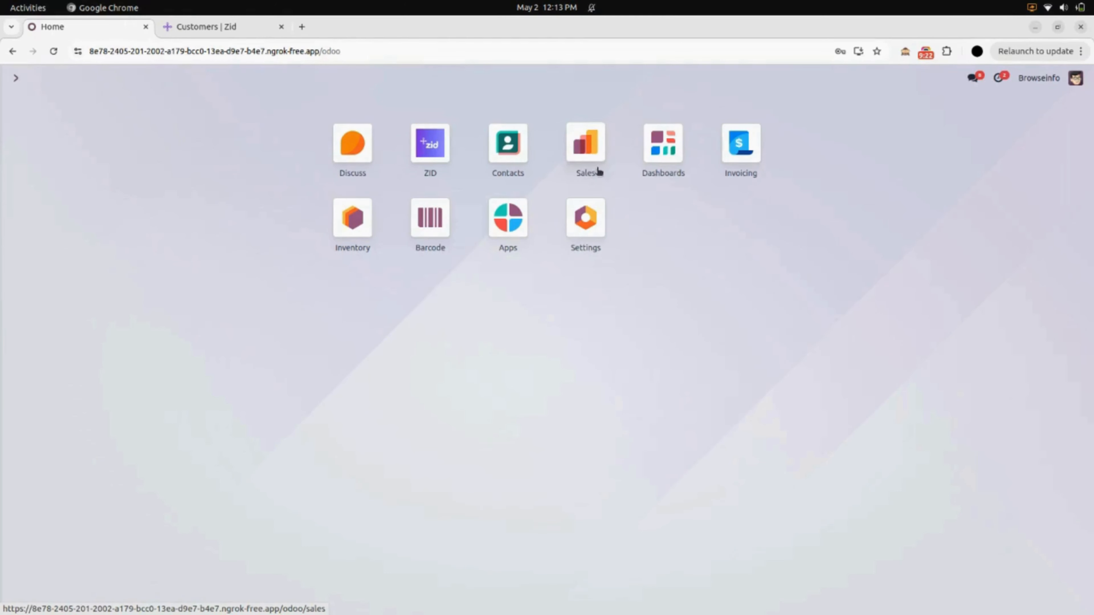
{"action": "left_click", "coordinate": [590, 154]}
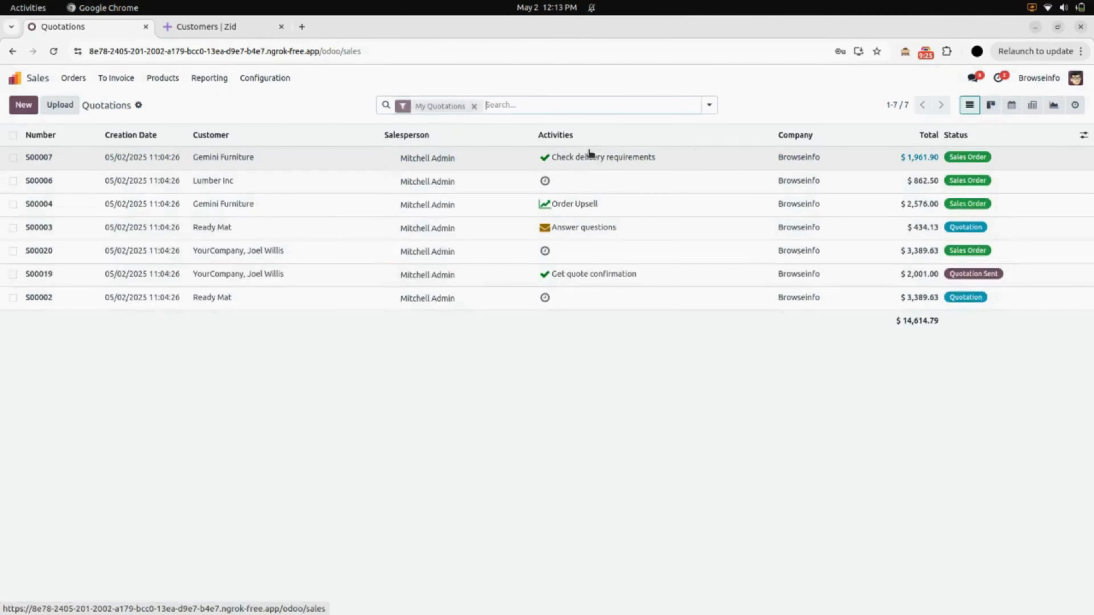
{"action": "left_click", "coordinate": [168, 81]}
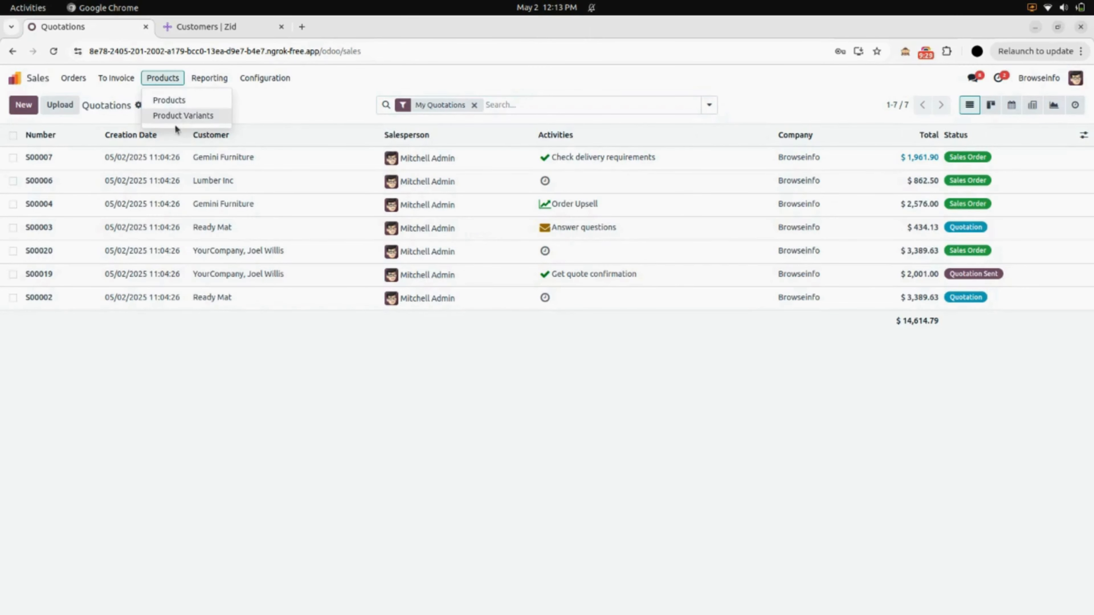
{"action": "left_click", "coordinate": [198, 120]}
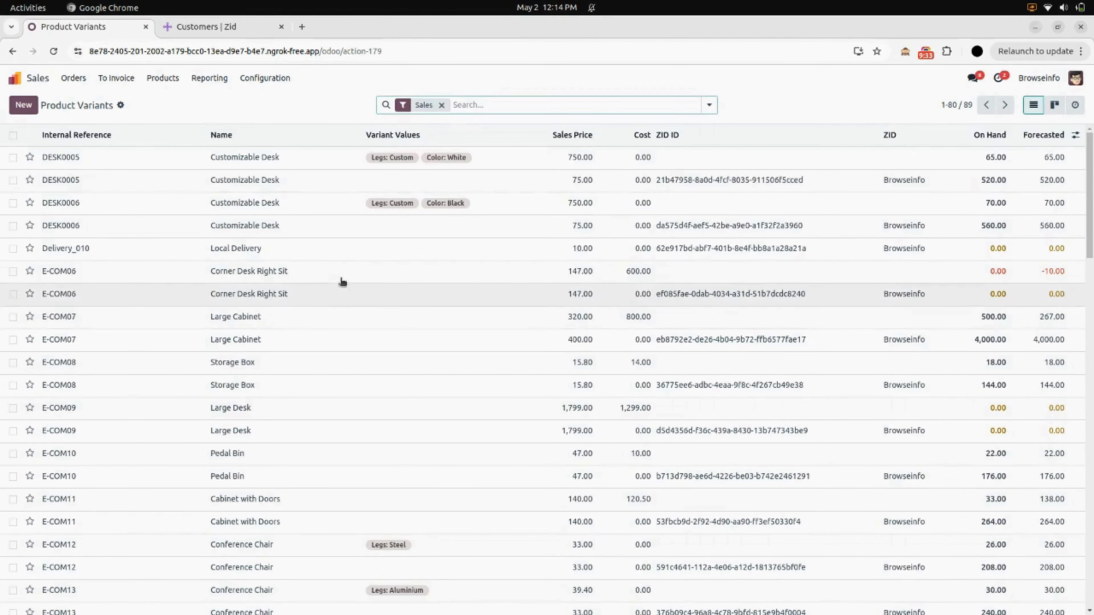
{"action": "left_click", "coordinate": [684, 146]}
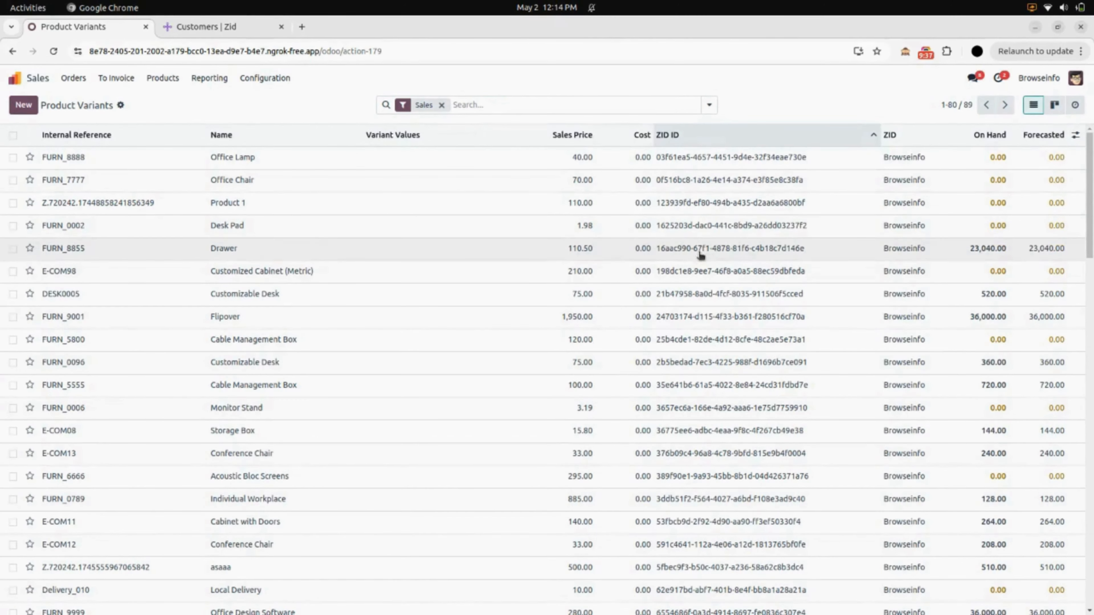
{"action": "scroll", "coordinate": [713, 391], "scroll_direction": "down", "scroll_amount": 3}
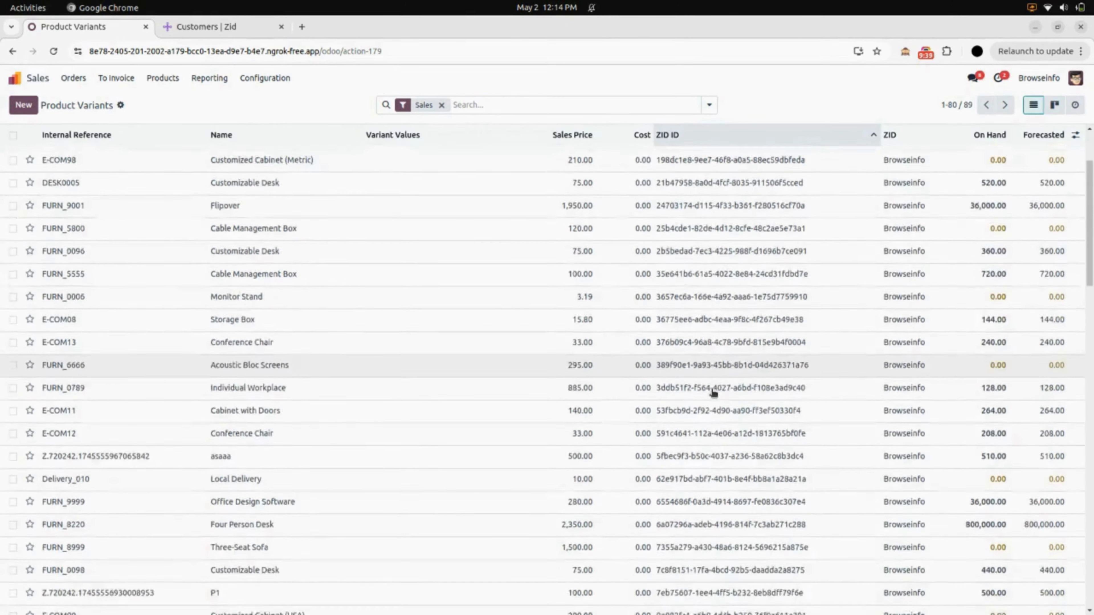
{"action": "scroll", "coordinate": [712, 391], "scroll_direction": "down", "scroll_amount": 15}
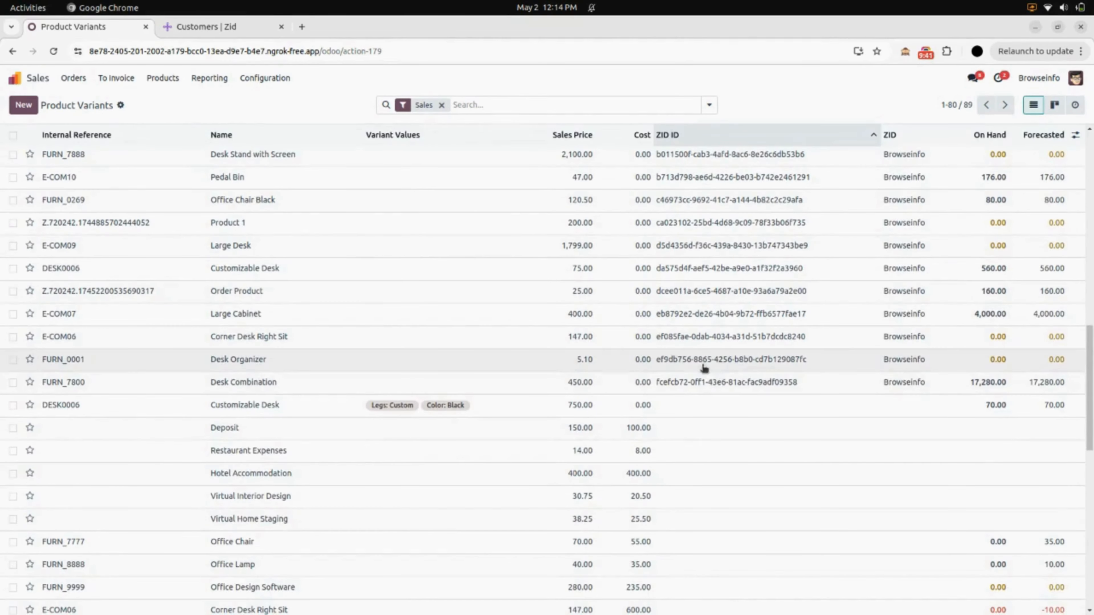
{"action": "scroll", "coordinate": [718, 368], "scroll_direction": "up", "scroll_amount": 15}
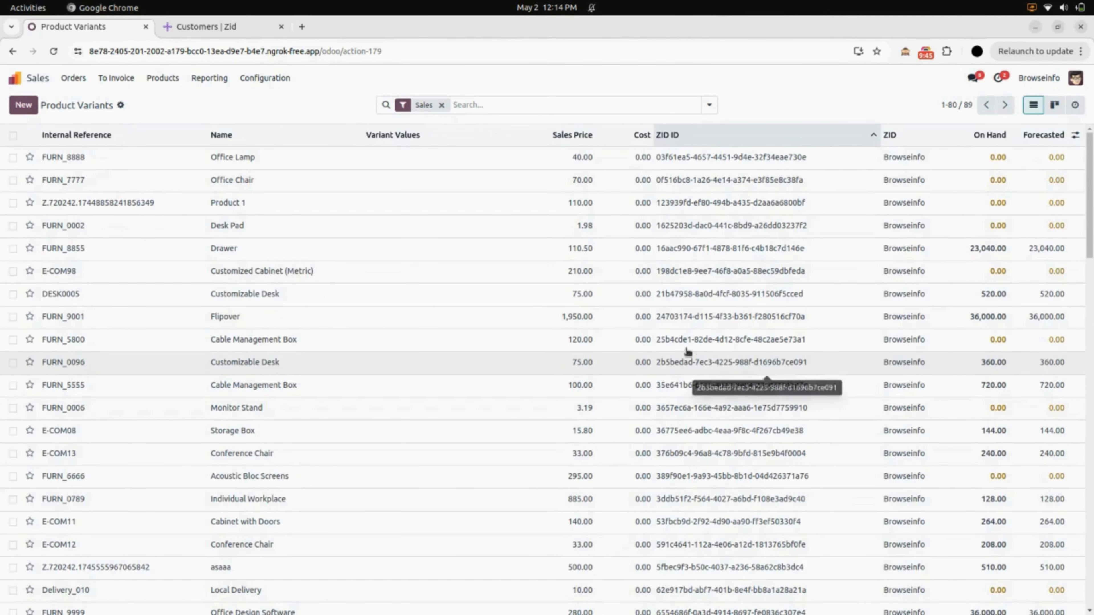
Reopen the Browseinfo store record in ZID and export the Odoo products to the ZID store.
{"action": "left_click", "coordinate": [32, 78]}
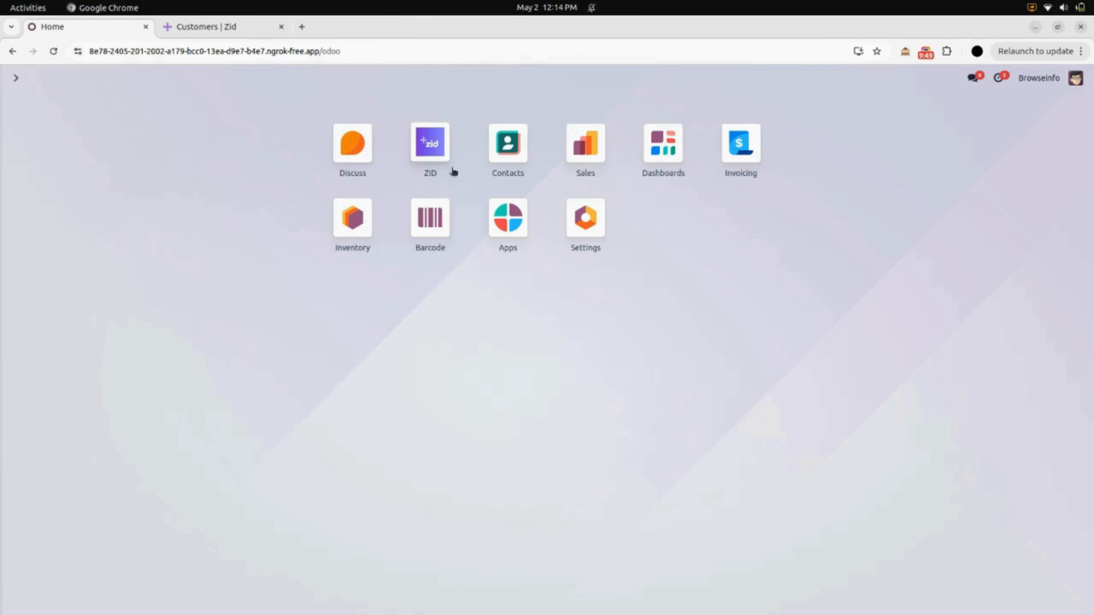
{"action": "left_click", "coordinate": [433, 144]}
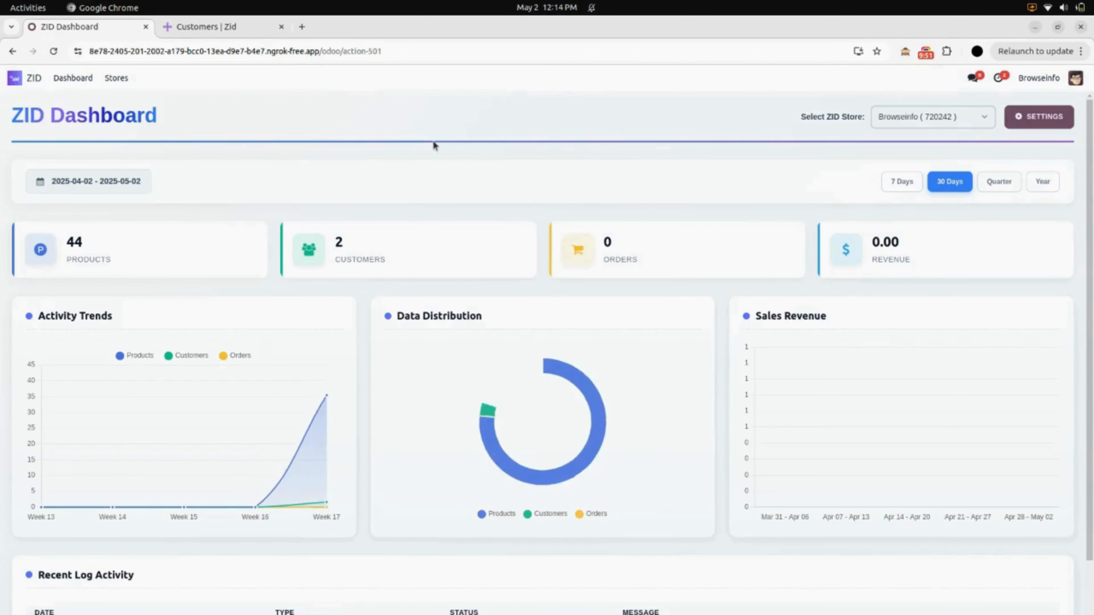
{"action": "left_click", "coordinate": [133, 82]}
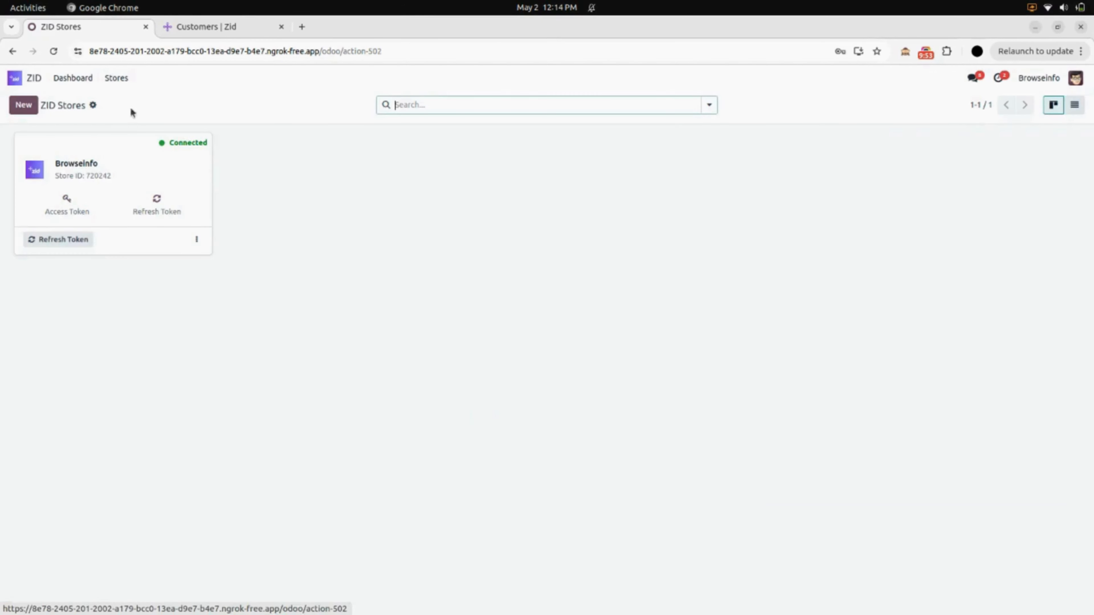
{"action": "left_click", "coordinate": [132, 171]}
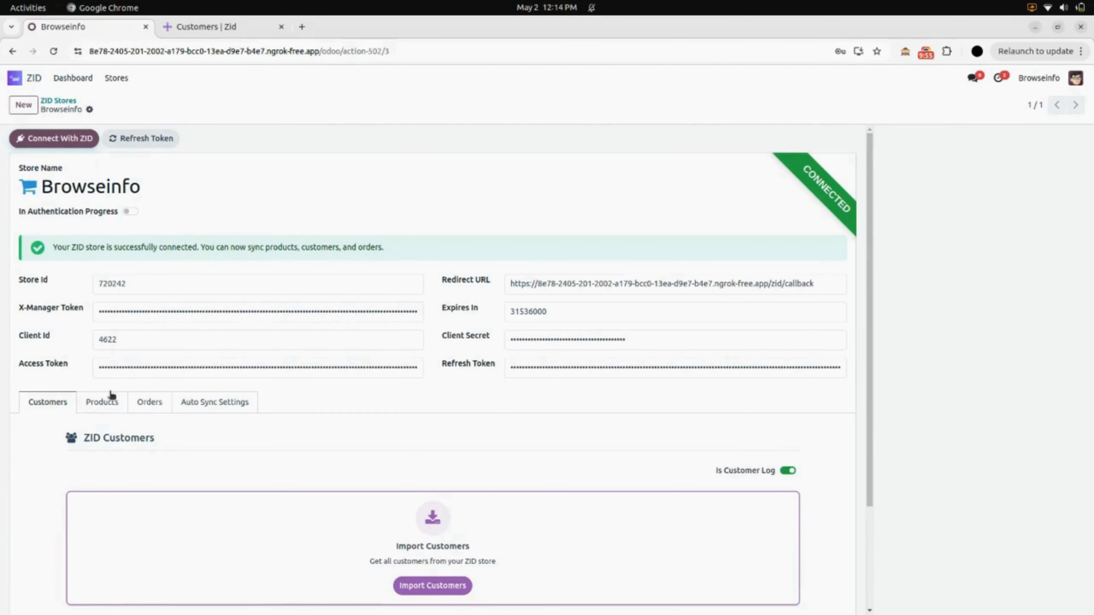
{"action": "left_click", "coordinate": [105, 402]}
{"action": "scroll", "coordinate": [108, 401], "scroll_direction": "down", "scroll_amount": 1}
{"action": "scroll", "coordinate": [108, 400], "scroll_direction": "down", "scroll_amount": 3}
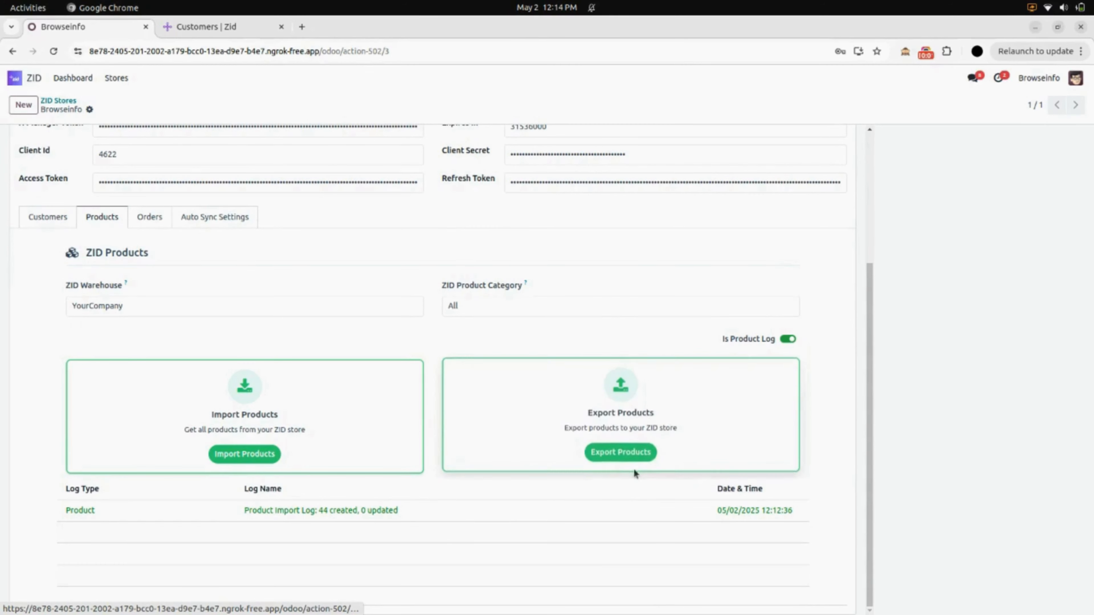
{"action": "left_click", "coordinate": [637, 456]}
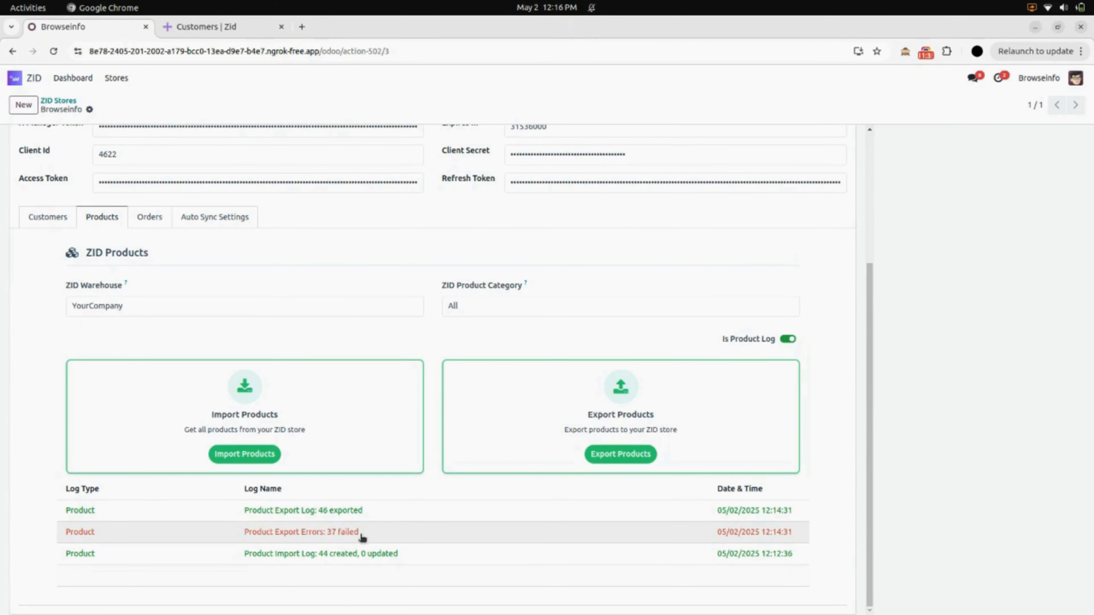
Review the products listed in the successful product export log entry, and close the log.
{"action": "left_click", "coordinate": [344, 513]}
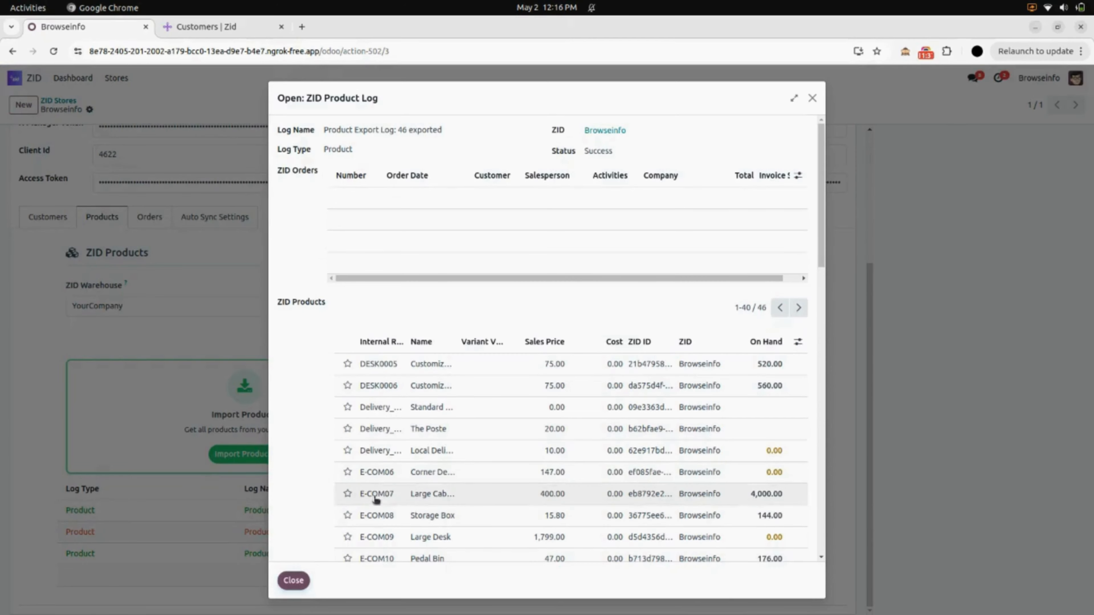
{"action": "scroll", "coordinate": [418, 480], "scroll_direction": "down", "scroll_amount": 2}
{"action": "scroll", "coordinate": [417, 481], "scroll_direction": "down", "scroll_amount": 15}
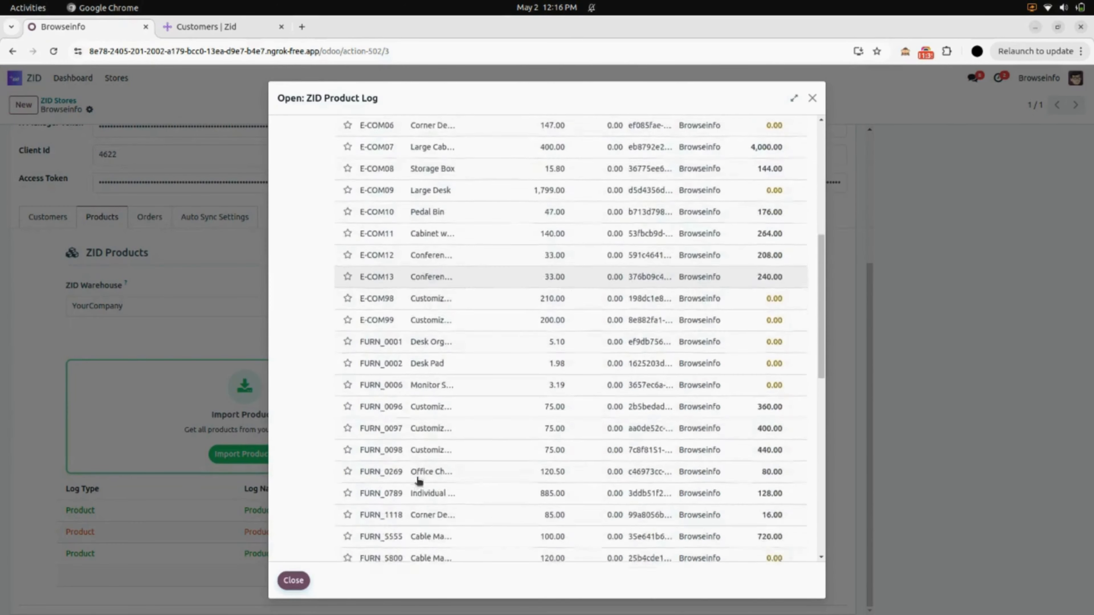
{"action": "scroll", "coordinate": [417, 478], "scroll_direction": "down", "scroll_amount": 2}
{"action": "scroll", "coordinate": [417, 478], "scroll_direction": "up", "scroll_amount": 15}
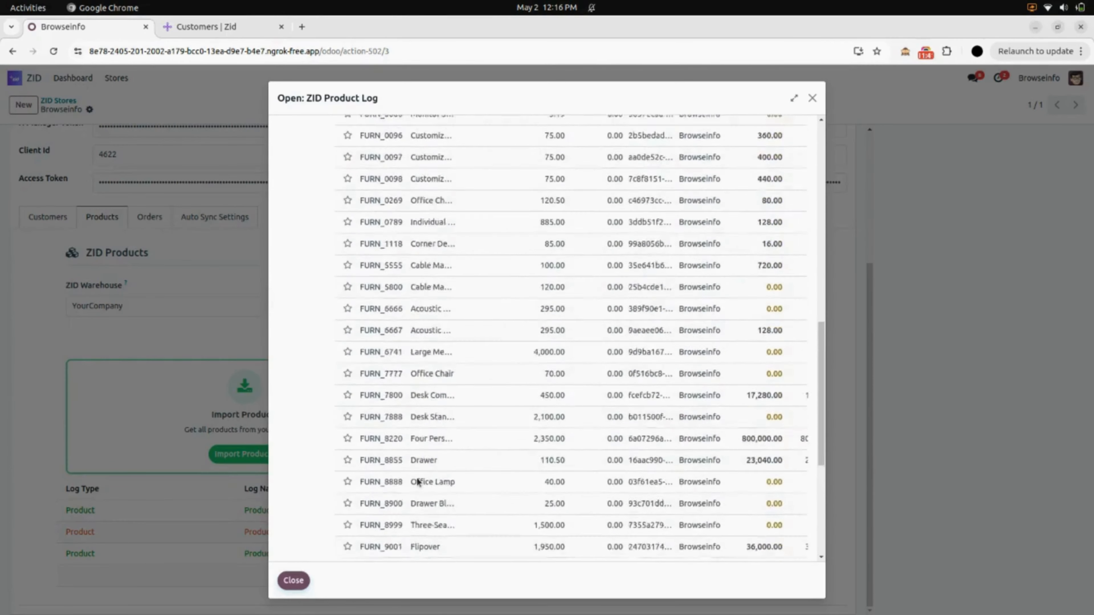
{"action": "scroll", "coordinate": [417, 479], "scroll_direction": "up", "scroll_amount": 6}
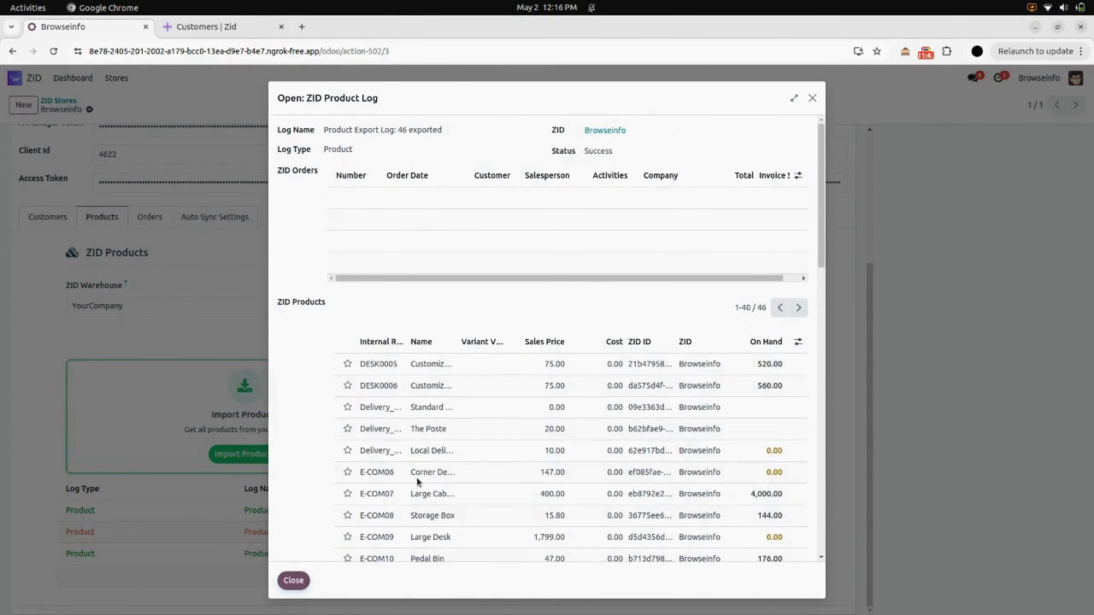
{"action": "left_click", "coordinate": [812, 99]}
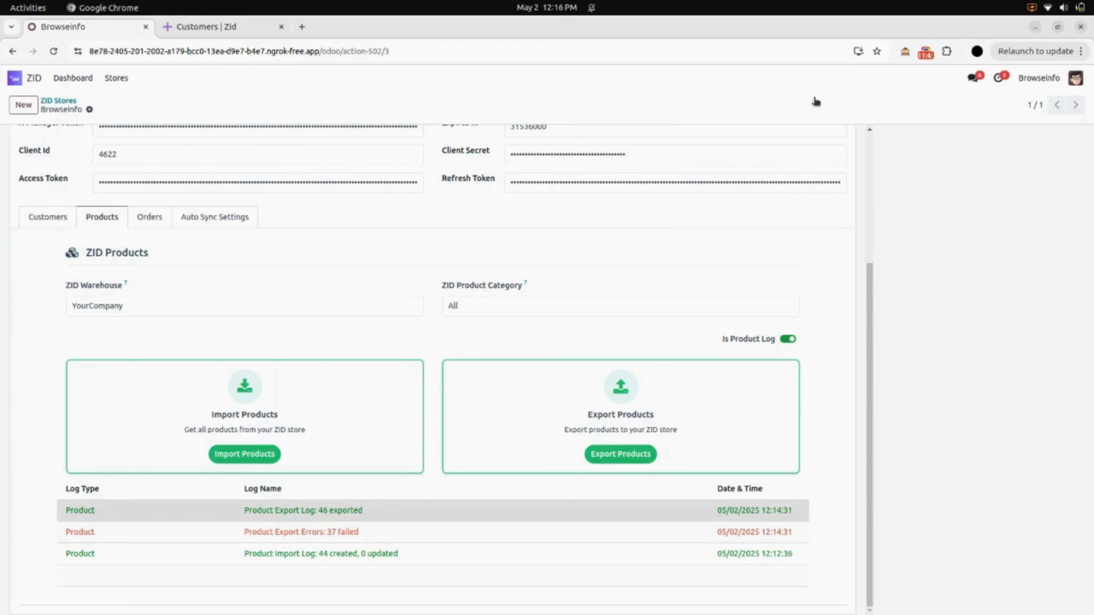
Switch to the Zid web dashboard and examine the store's product list on pages 1 and 2.
{"action": "left_click", "coordinate": [205, 29]}
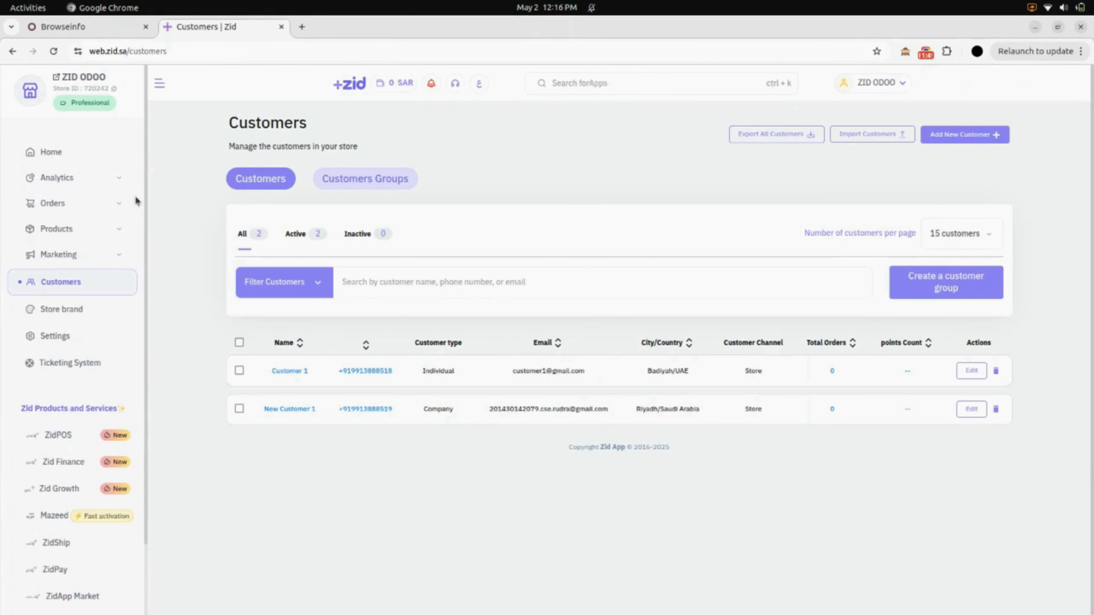
{"action": "left_click", "coordinate": [80, 232]}
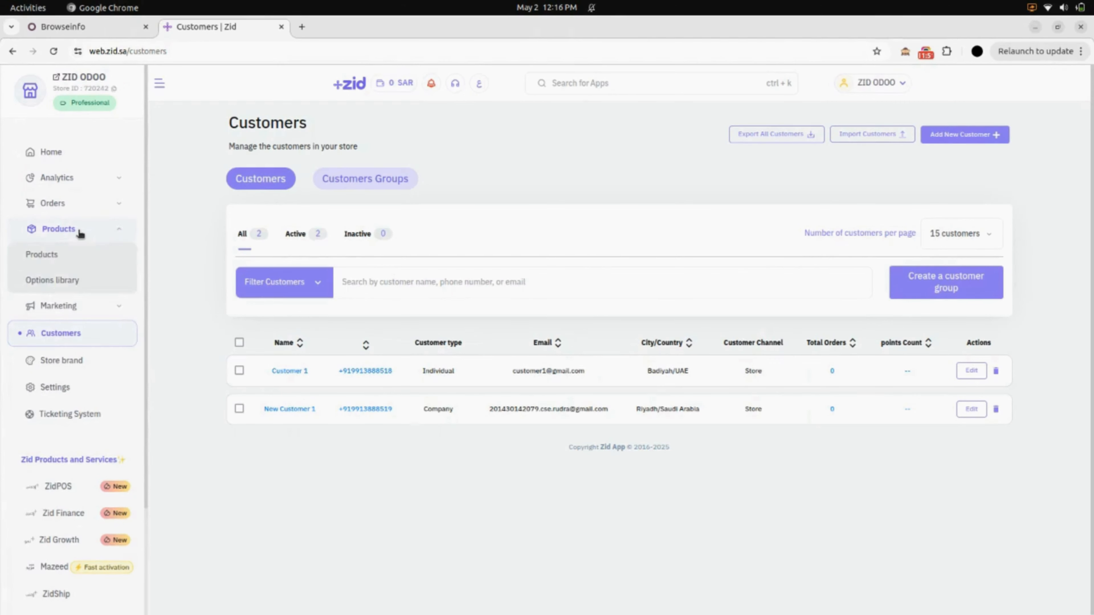
{"action": "left_click", "coordinate": [60, 258]}
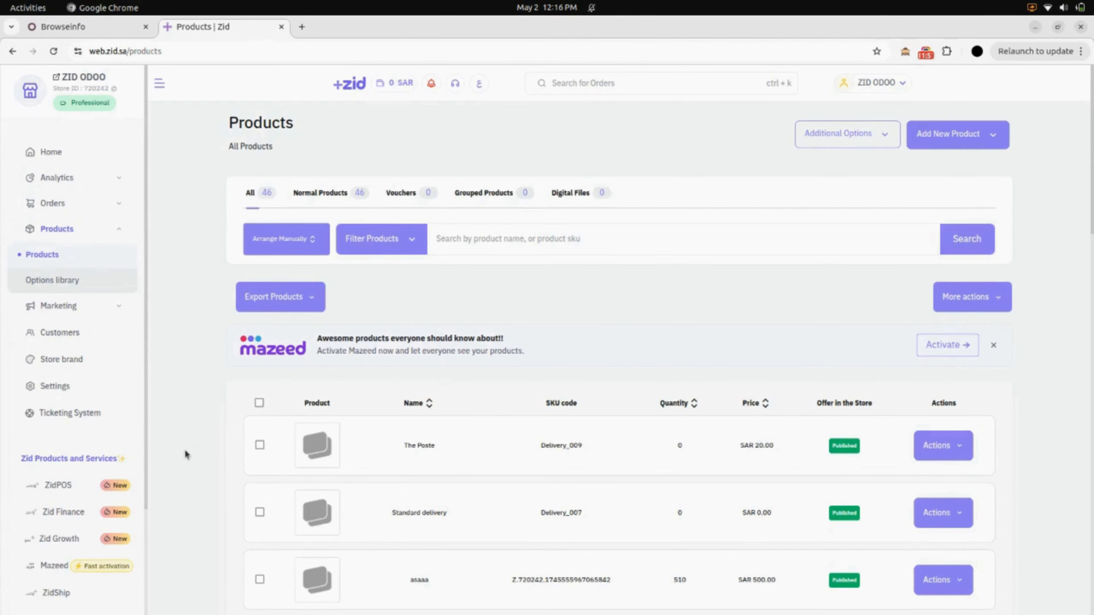
{"action": "scroll", "coordinate": [185, 454], "scroll_direction": "down", "scroll_amount": 5}
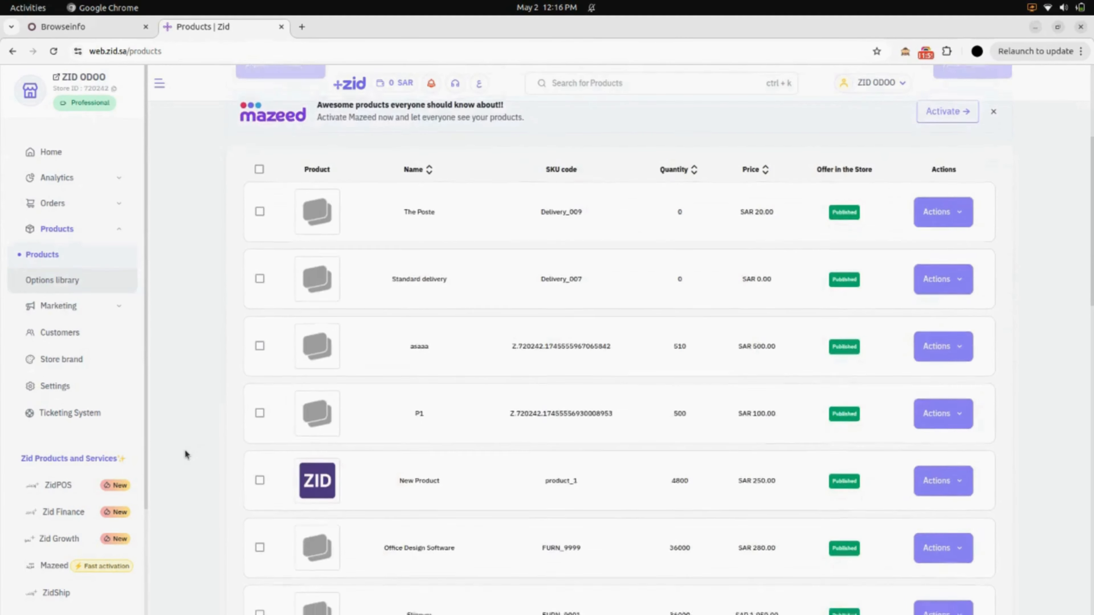
{"action": "scroll", "coordinate": [185, 451], "scroll_direction": "down", "scroll_amount": 10}
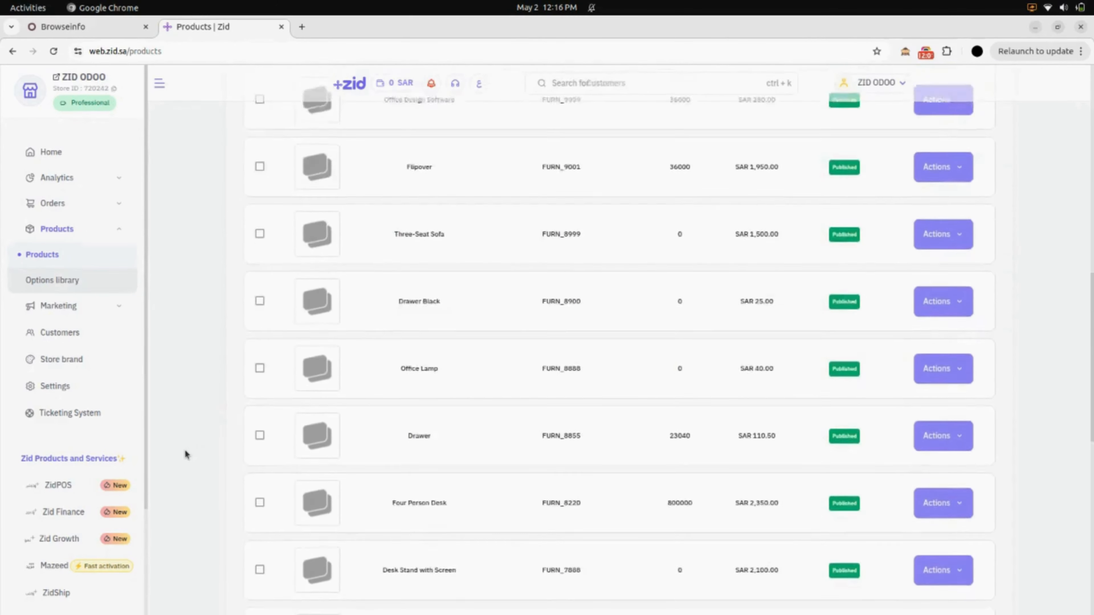
{"action": "scroll", "coordinate": [185, 451], "scroll_direction": "down", "scroll_amount": 12}
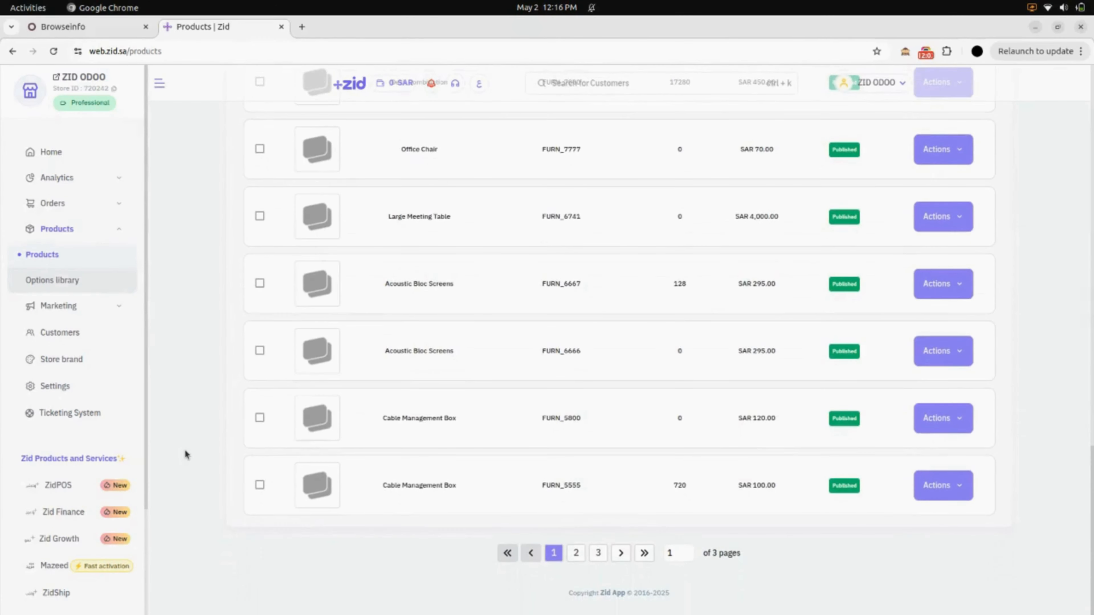
{"action": "left_click", "coordinate": [575, 554]}
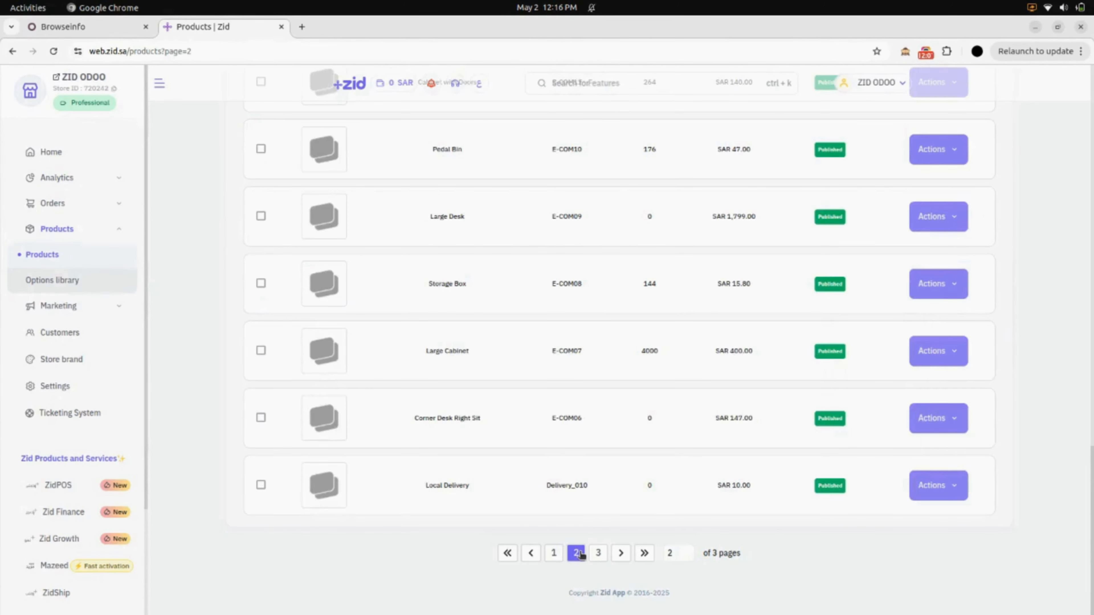
{"action": "scroll", "coordinate": [583, 555], "scroll_direction": "up", "scroll_amount": 20}
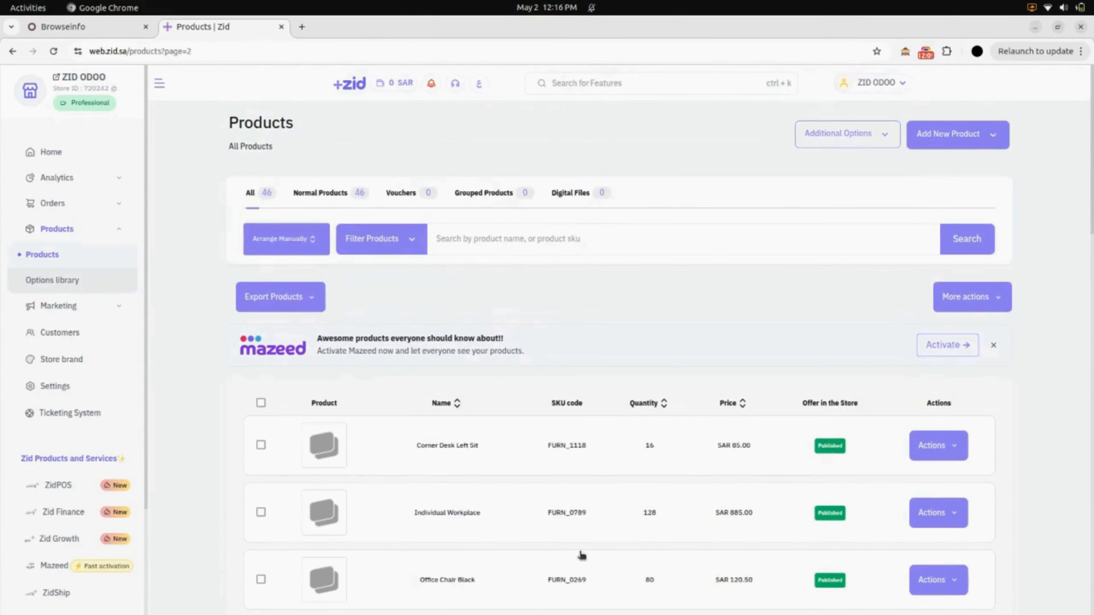
{"action": "scroll", "coordinate": [579, 555], "scroll_direction": "down", "scroll_amount": 9}
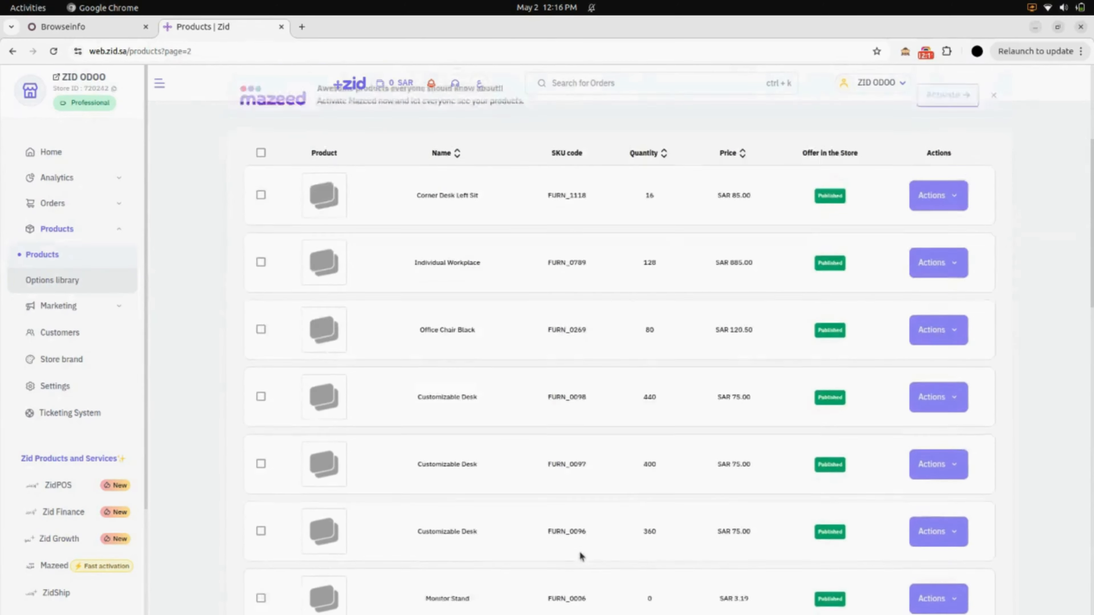
{"action": "scroll", "coordinate": [580, 549], "scroll_direction": "down", "scroll_amount": 10}
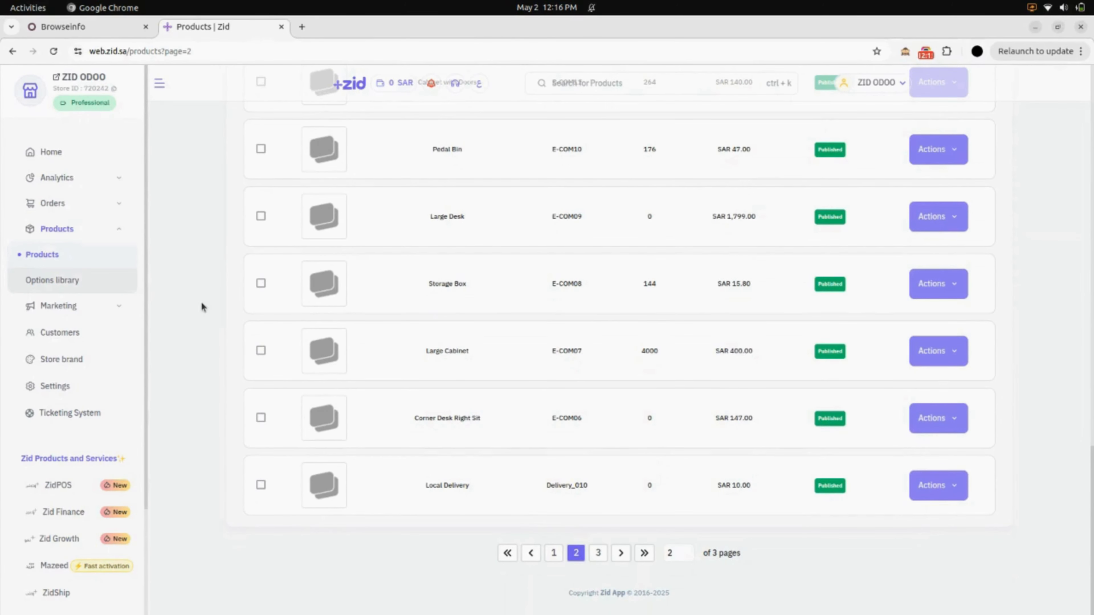
Switch back to Odoo, enable the order log on the Browseinfo store, and try to import the orders from ZID.
{"action": "left_click", "coordinate": [92, 26]}
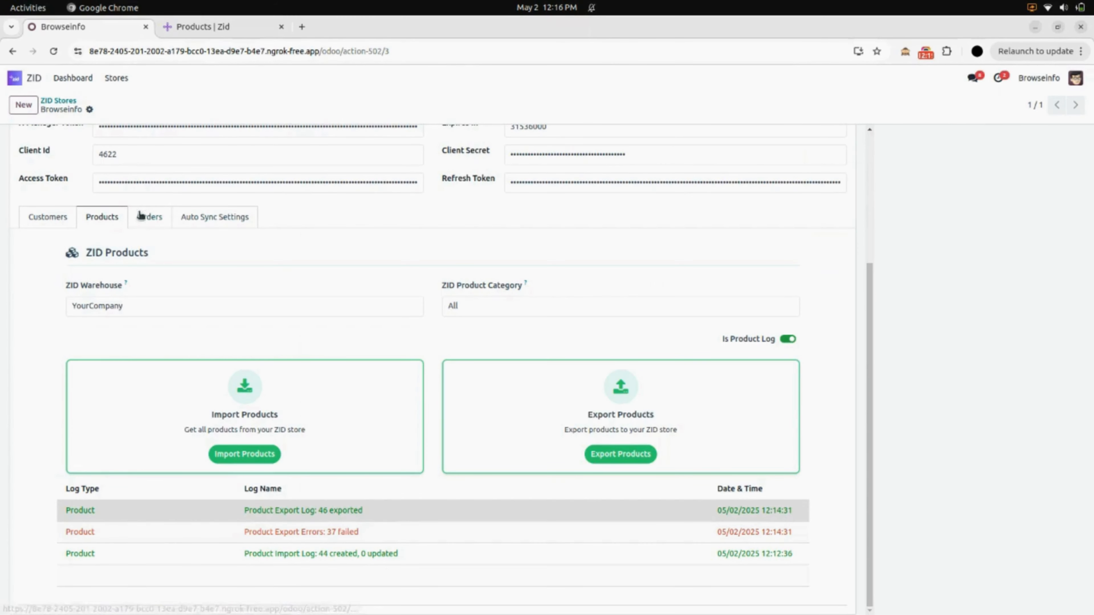
{"action": "left_click", "coordinate": [152, 216]}
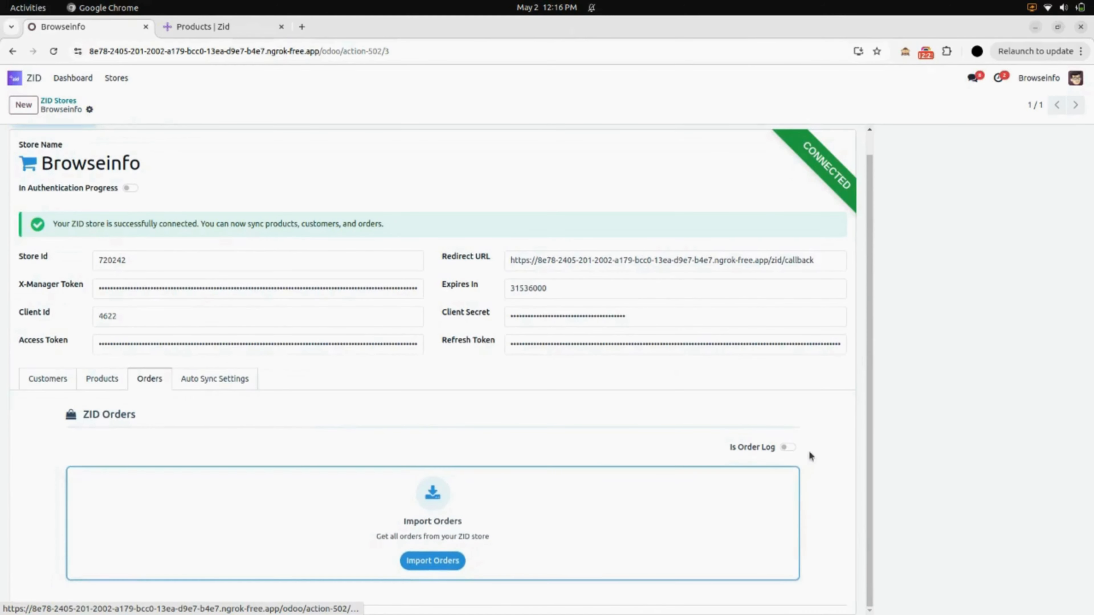
{"action": "left_click", "coordinate": [789, 447]}
{"action": "scroll", "coordinate": [790, 448], "scroll_direction": "down", "scroll_amount": 3}
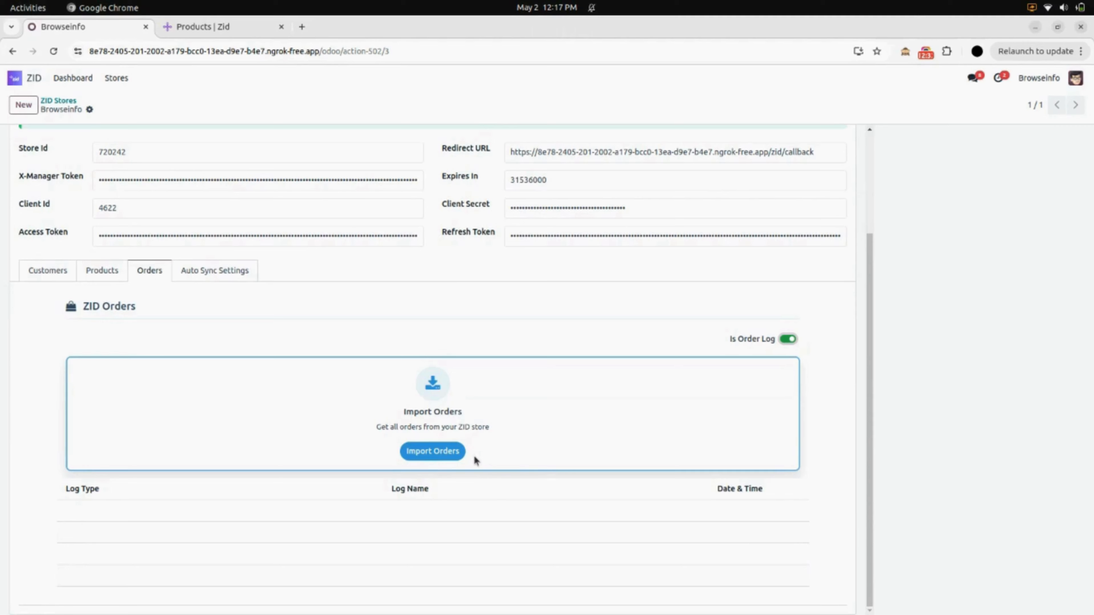
{"action": "left_click", "coordinate": [434, 453]}
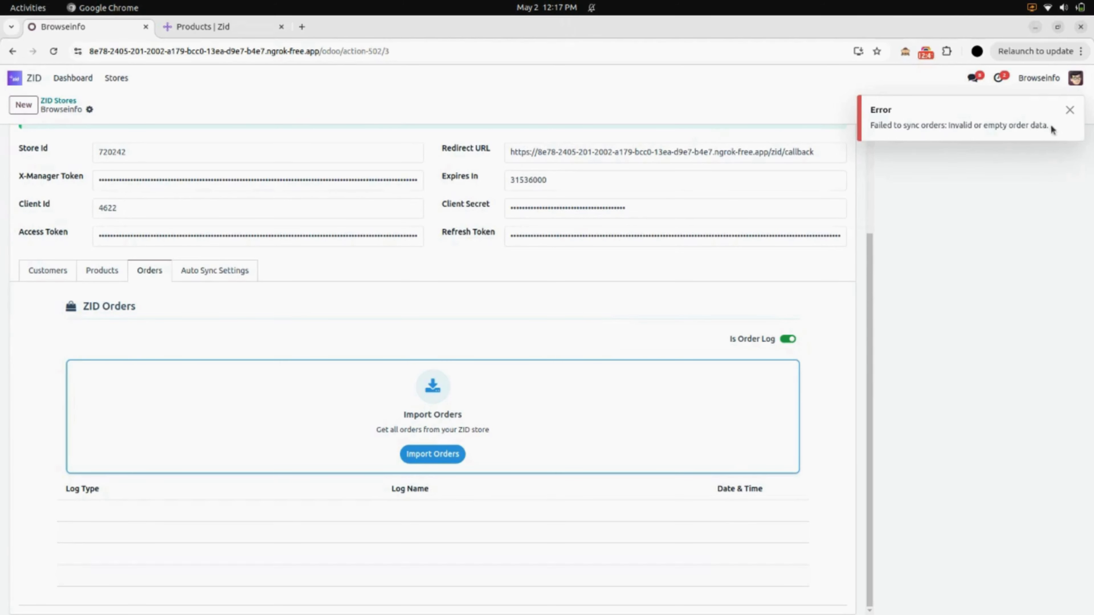
{"action": "left_click", "coordinate": [1070, 110]}
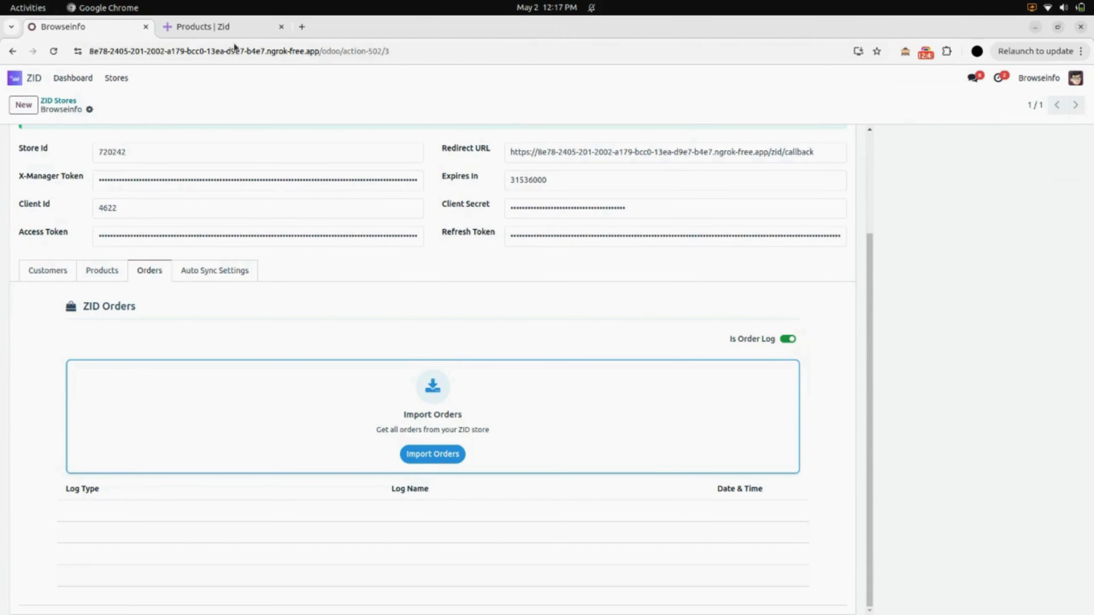
Switch to the Zid web dashboard and check the store's orders list.
{"action": "left_click", "coordinate": [217, 34]}
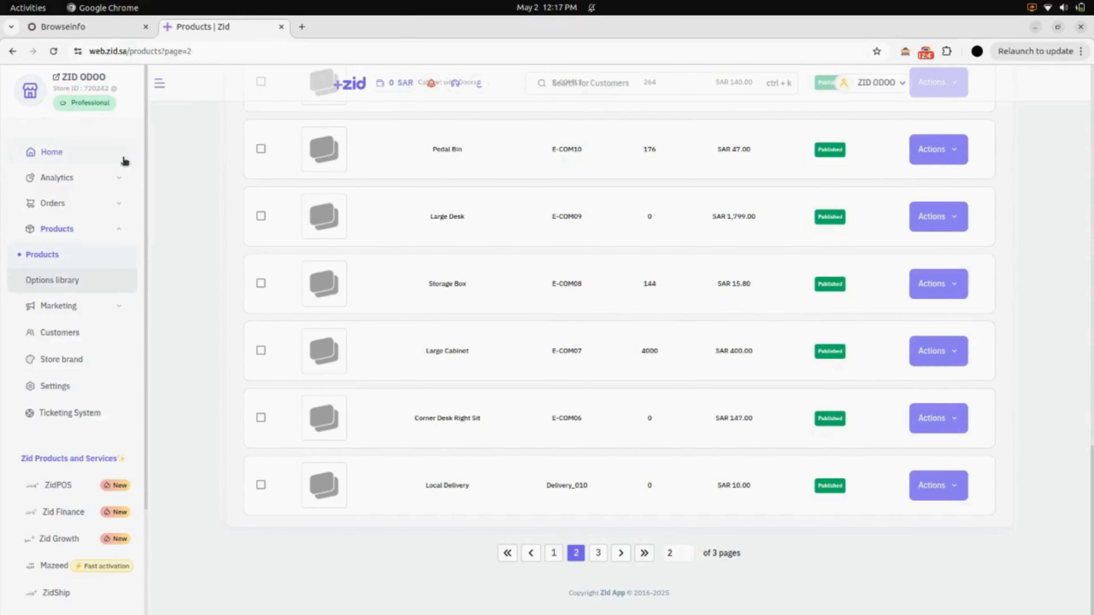
{"action": "left_click", "coordinate": [110, 208]}
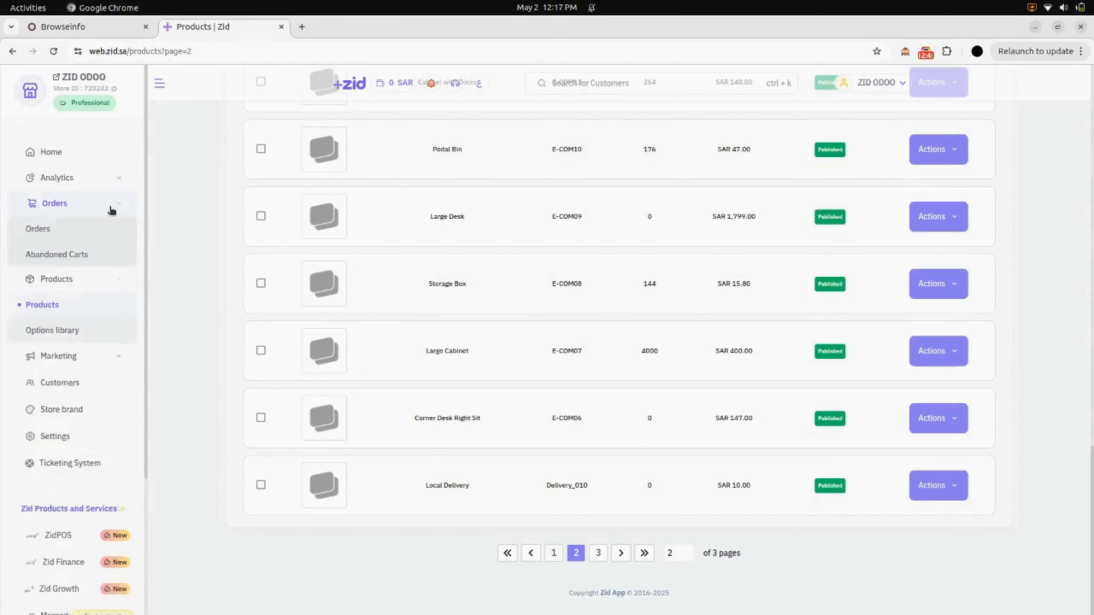
{"action": "left_click", "coordinate": [58, 233]}
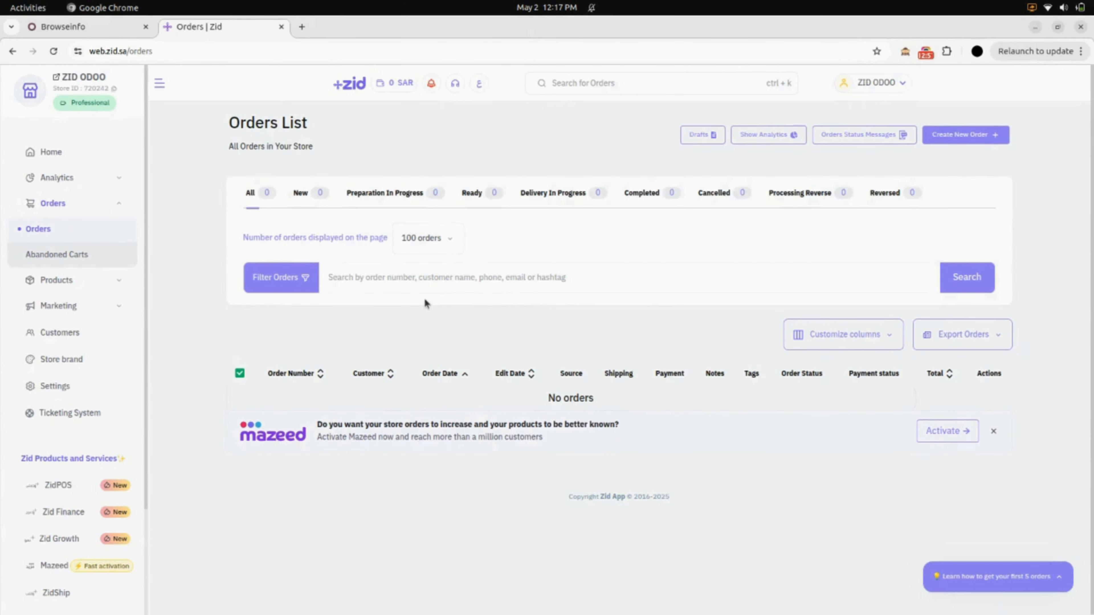
Return to Odoo, review the ZID dashboard's store selector, figures, charts and recent log activity, and go back to the home screen.
{"action": "left_click", "coordinate": [111, 30]}
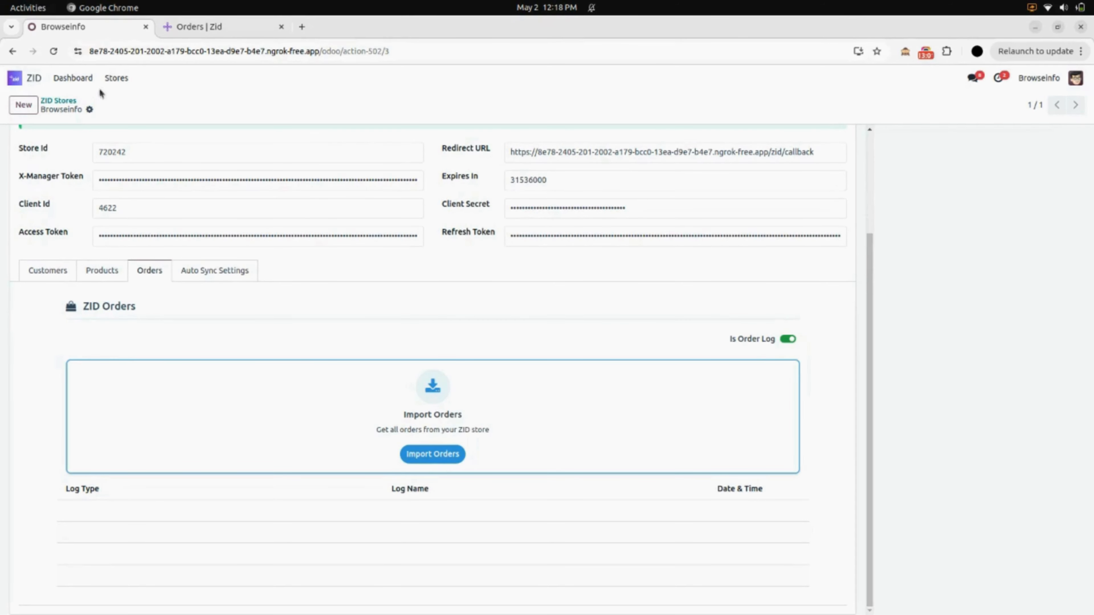
{"action": "left_click", "coordinate": [68, 79]}
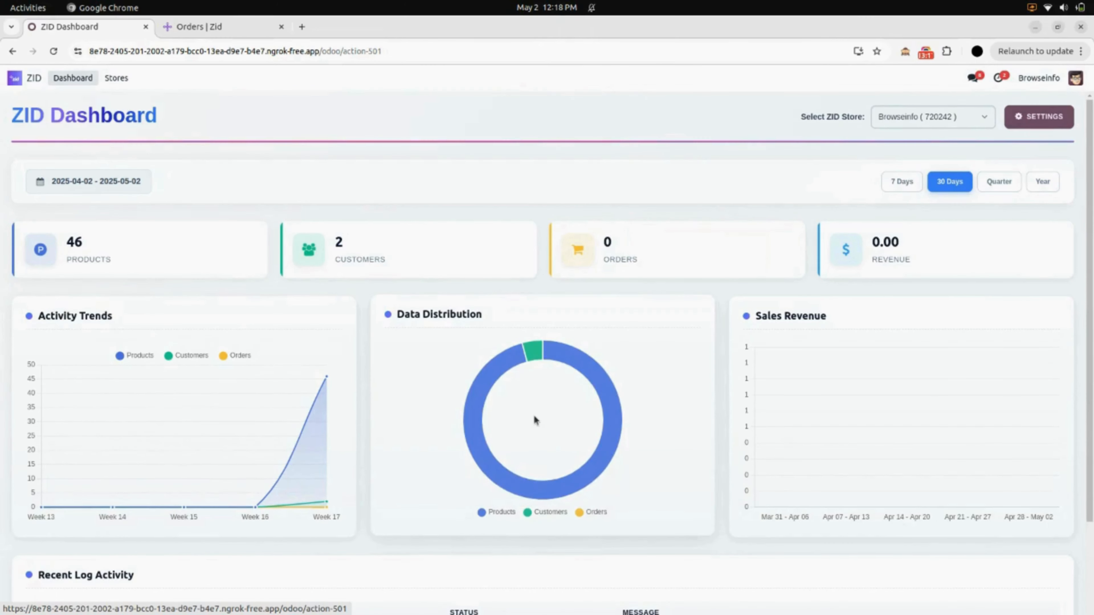
{"action": "scroll", "coordinate": [536, 420], "scroll_direction": "down", "scroll_amount": 3}
{"action": "scroll", "coordinate": [535, 421], "scroll_direction": "up", "scroll_amount": 3}
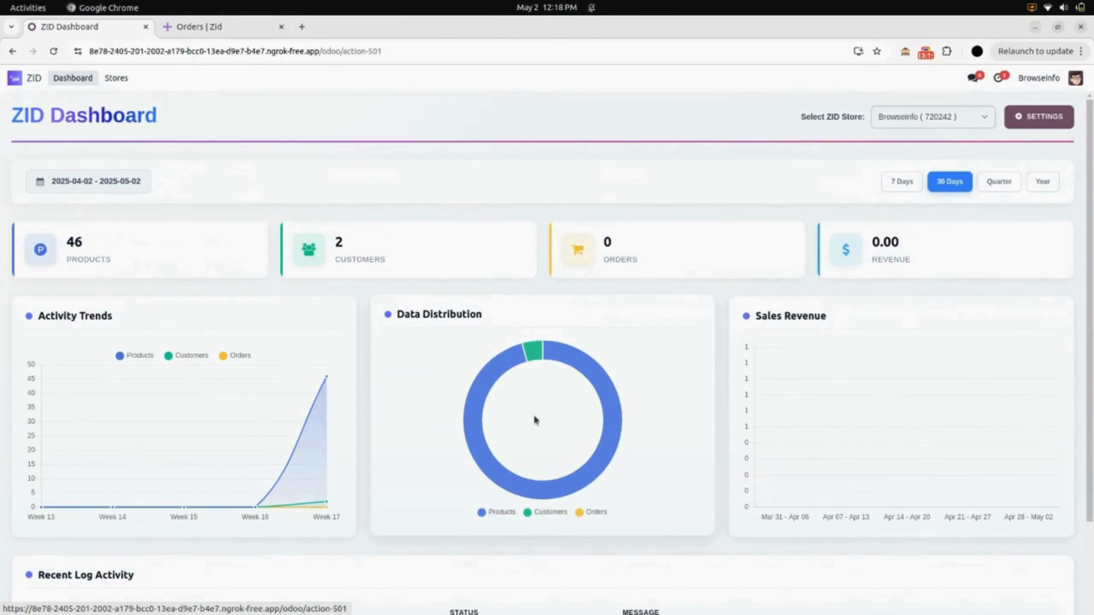
{"action": "left_click", "coordinate": [968, 118]}
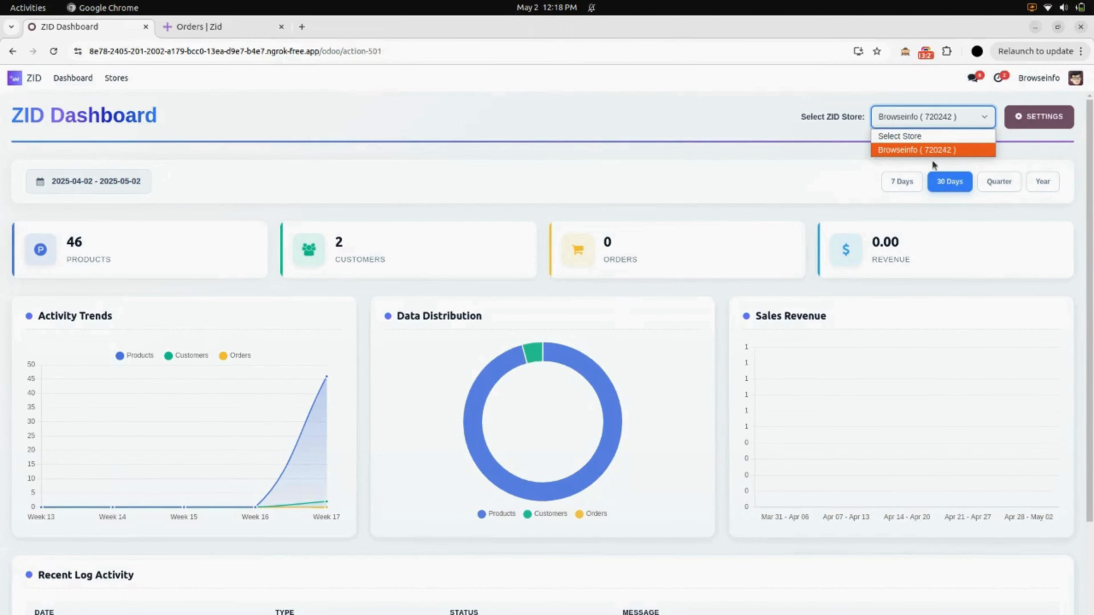
{"action": "left_click", "coordinate": [746, 100]}
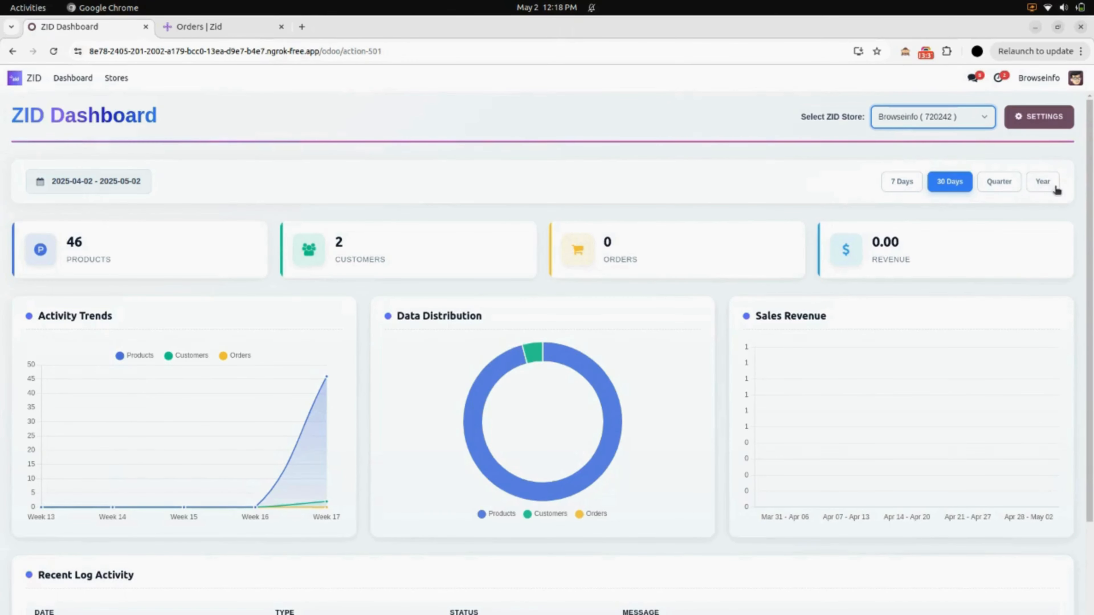
{"action": "scroll", "coordinate": [896, 252], "scroll_direction": "down", "scroll_amount": 3}
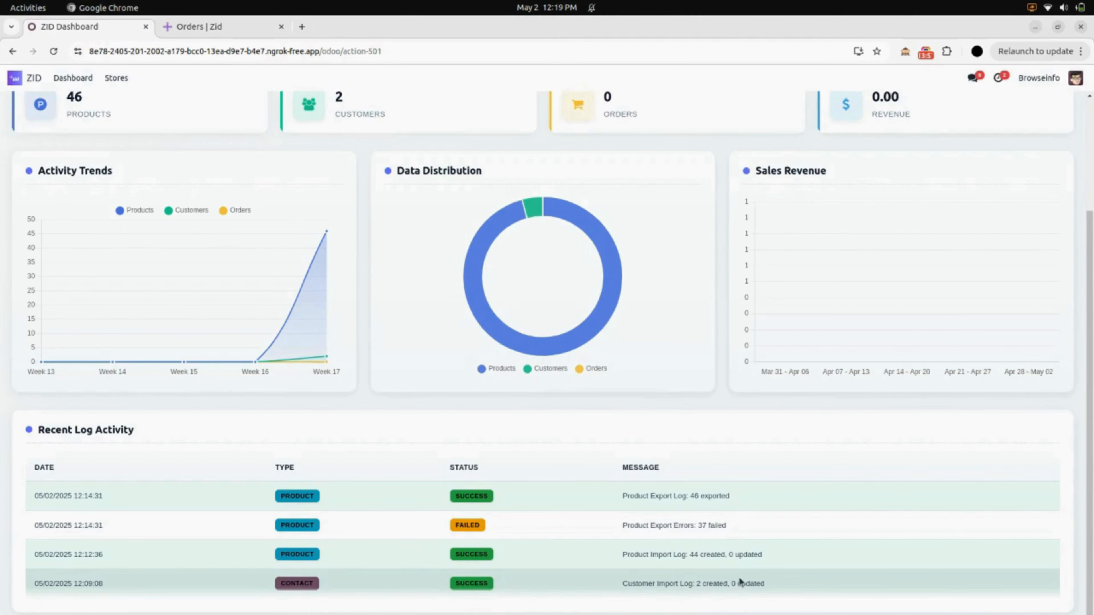
{"action": "scroll", "coordinate": [739, 577], "scroll_direction": "up", "scroll_amount": 4}
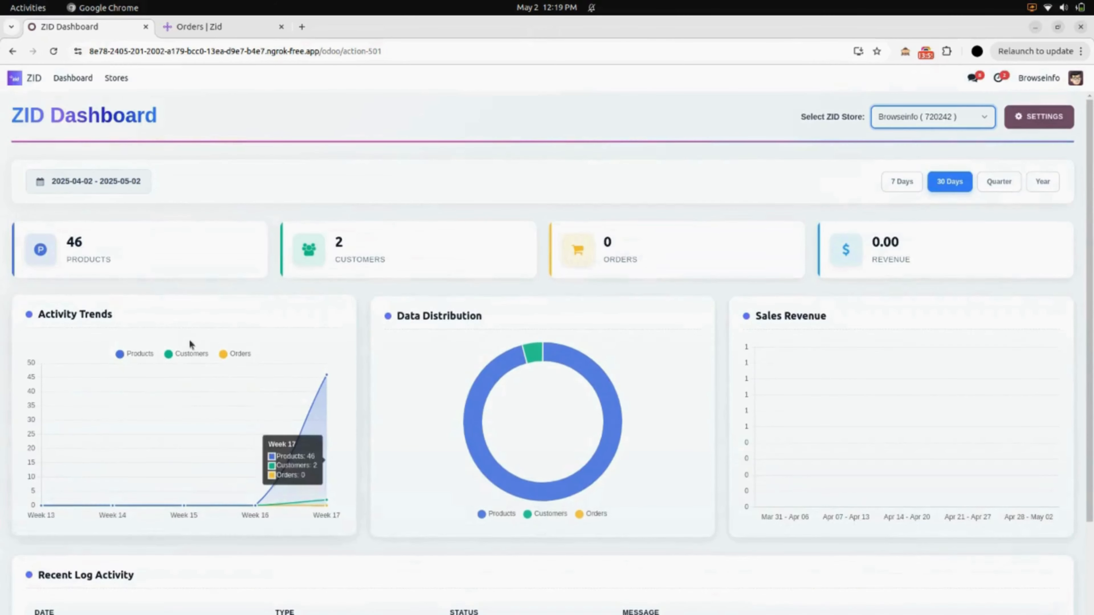
{"action": "left_click", "coordinate": [15, 78]}
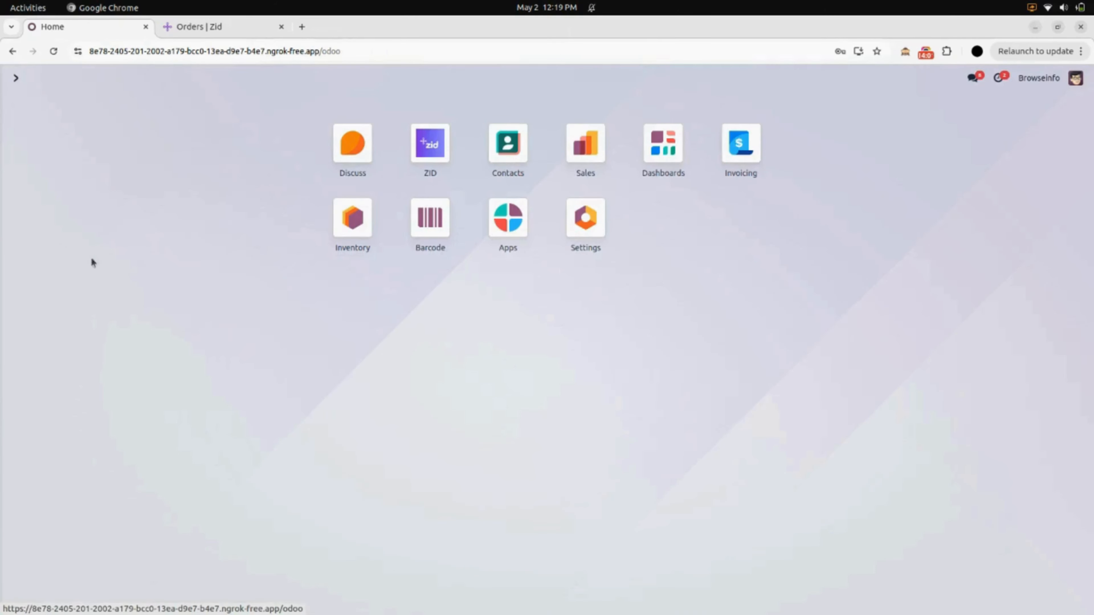